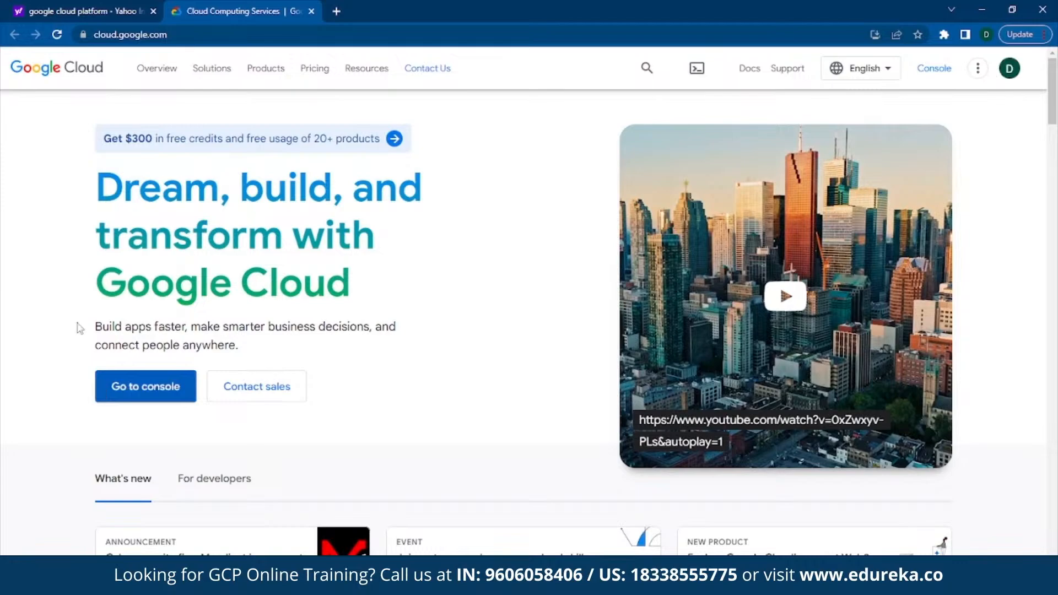
Step: Open the Google Cloud console and go to the BigQuery SQL workspace
left_click(152, 396)
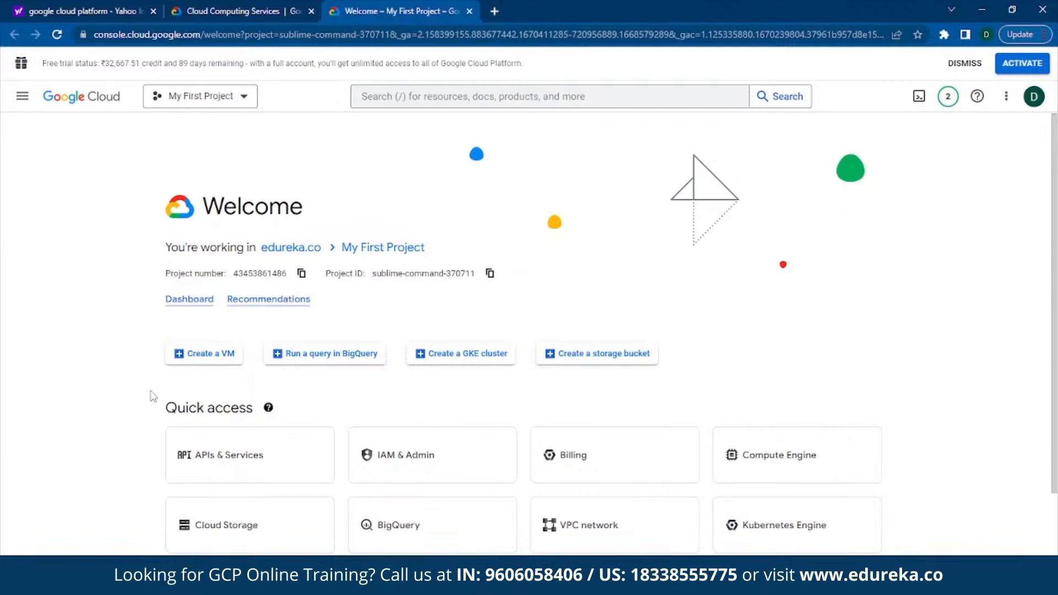
left_click(22, 97)
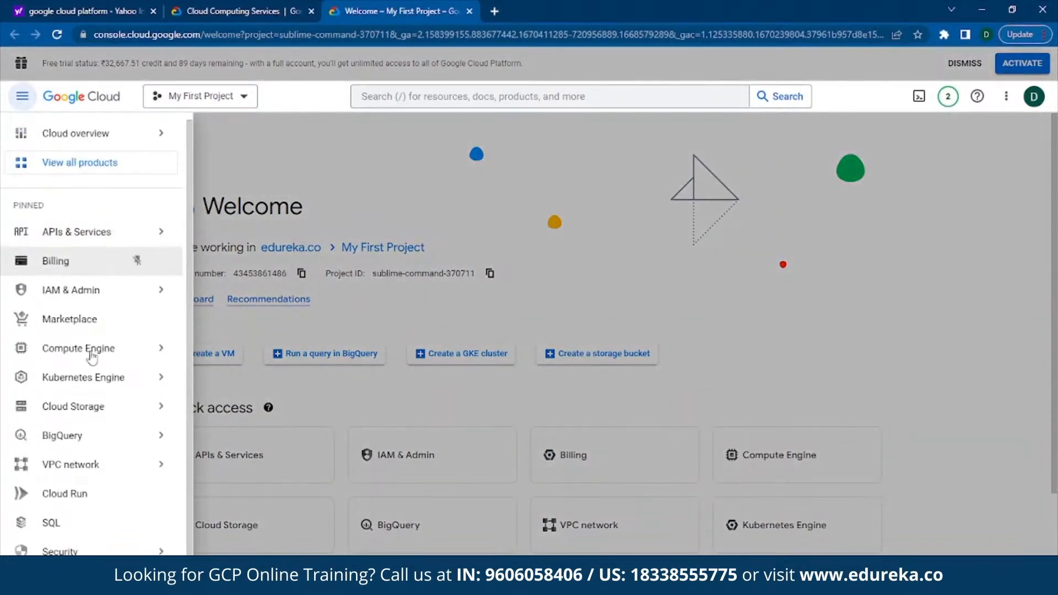
mouse_move(105, 441)
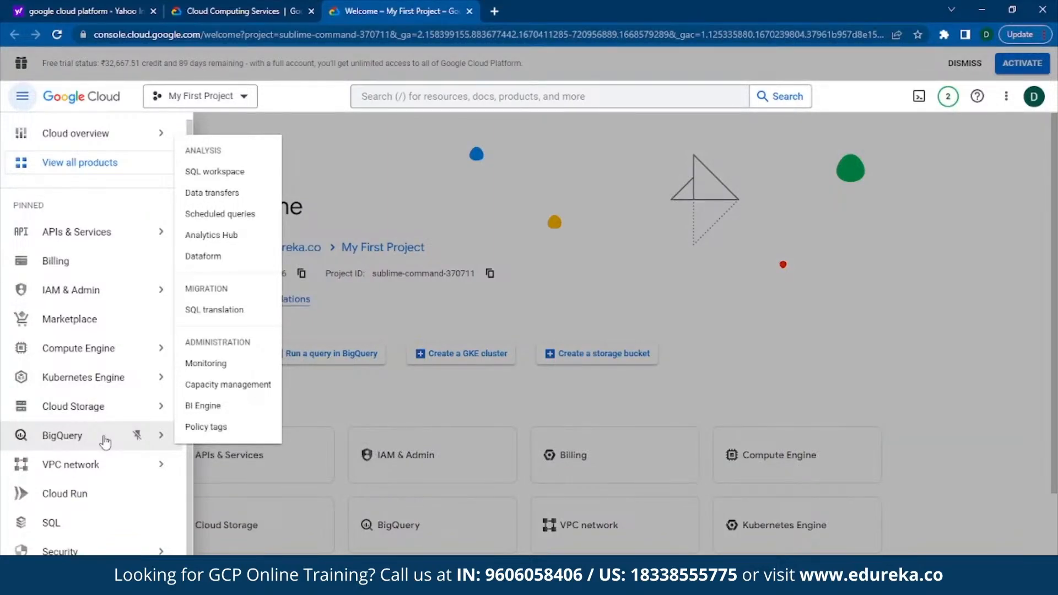
left_click(105, 441)
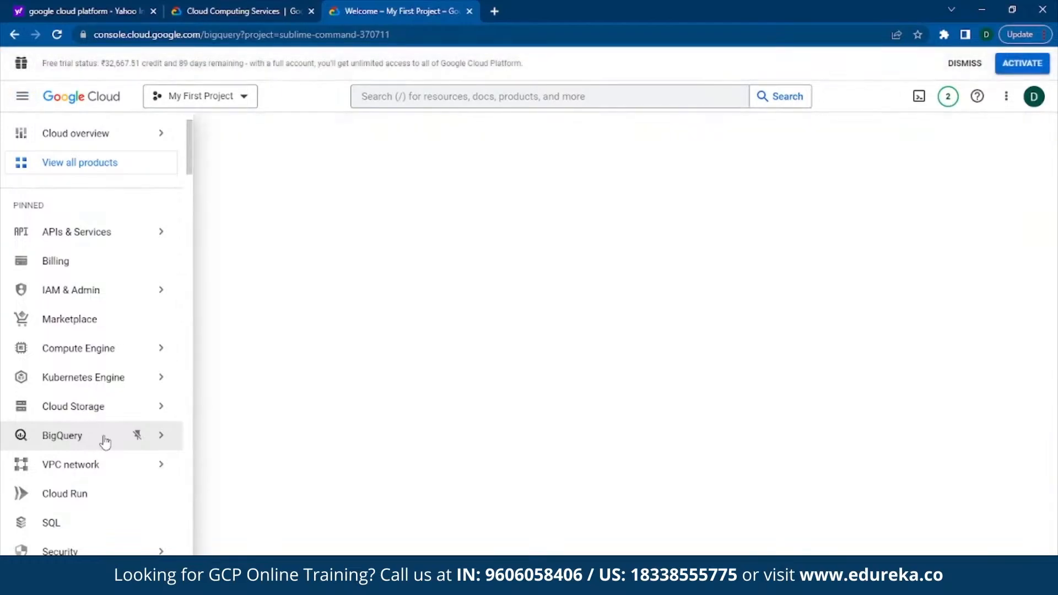
Step: Create a dataset with the ID data_demo in the current project
left_click(350, 221)
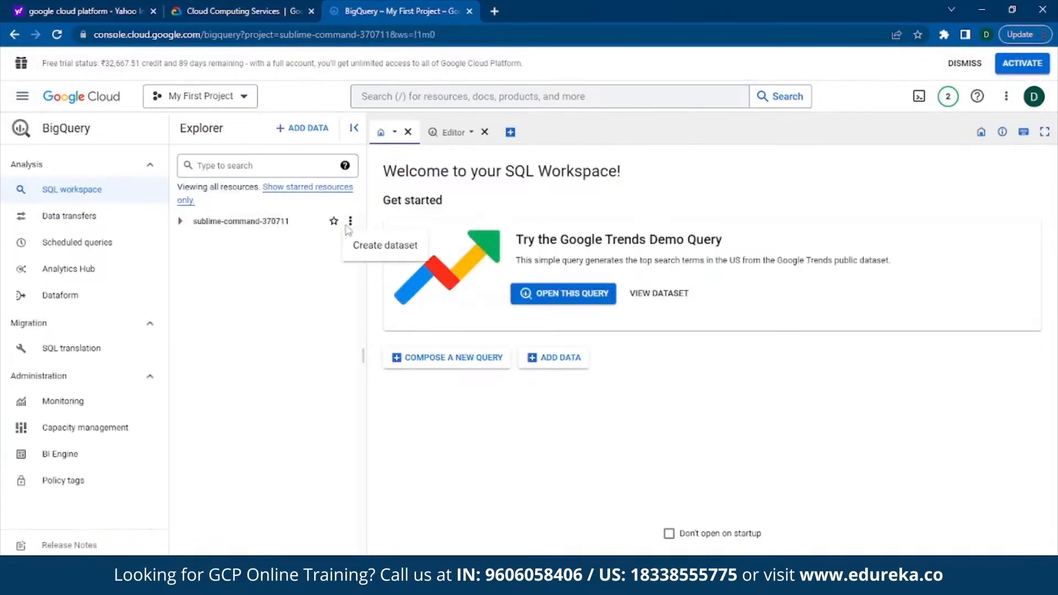
left_click(333, 310)
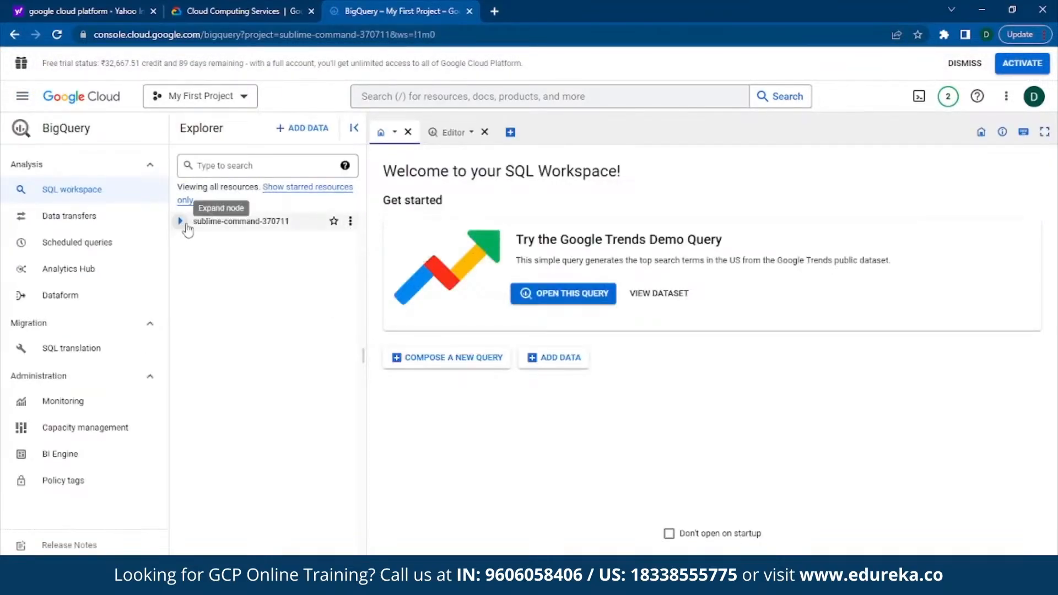
left_click(350, 222)
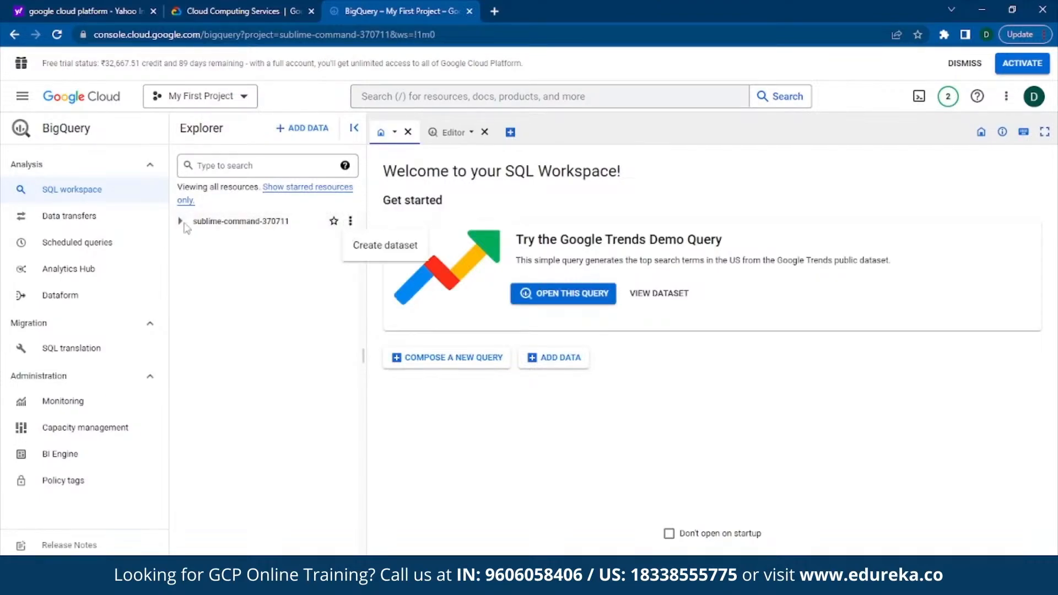
left_click(367, 249)
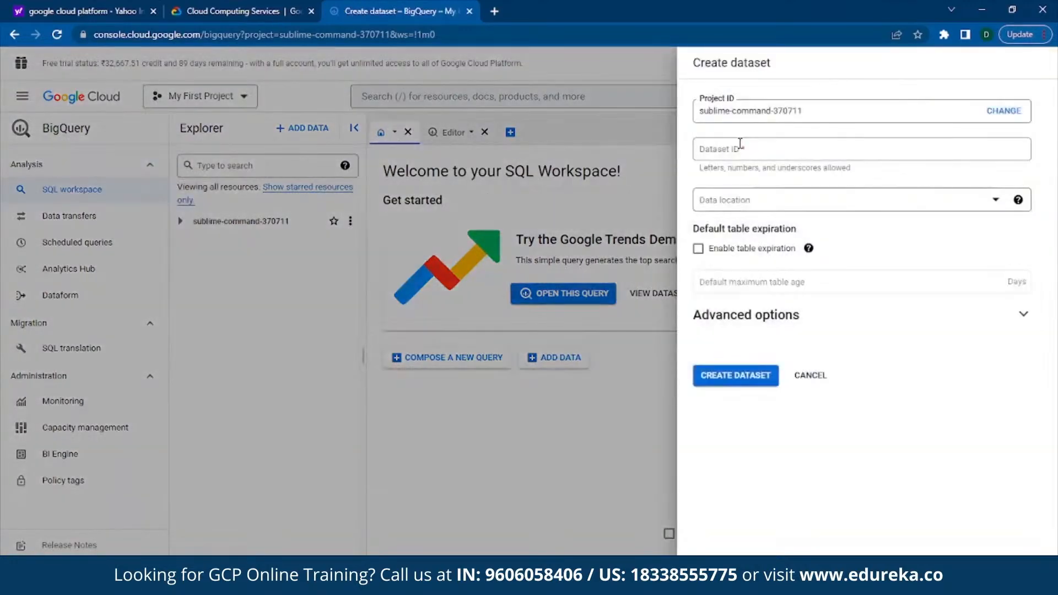
left_click(741, 146)
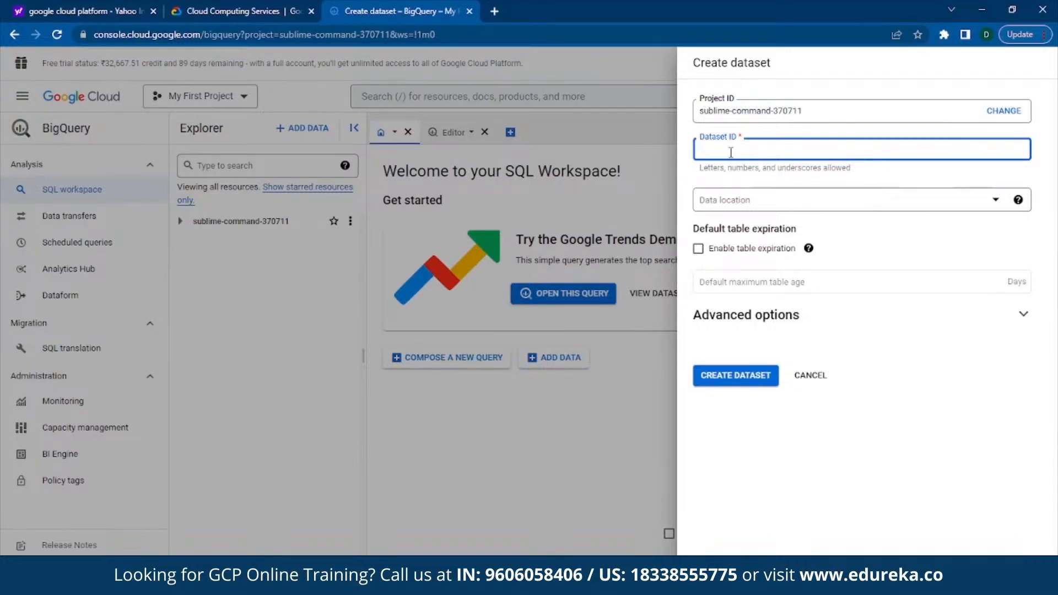
type("data_demo")
left_click(737, 377)
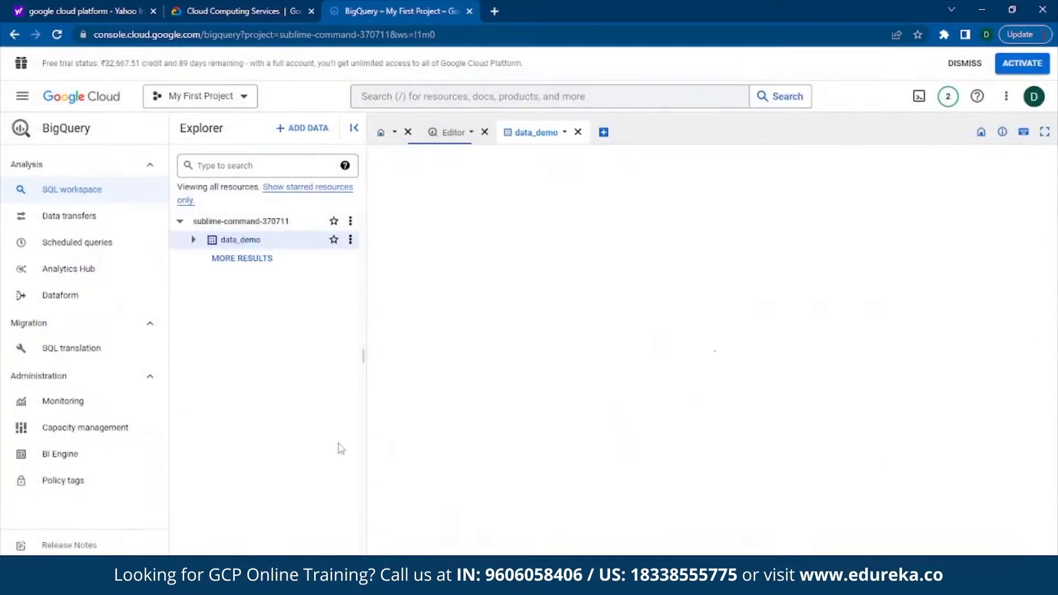
Step: Create an empty native table named demo_tb_bq in the data_demo dataset
left_click(194, 242)
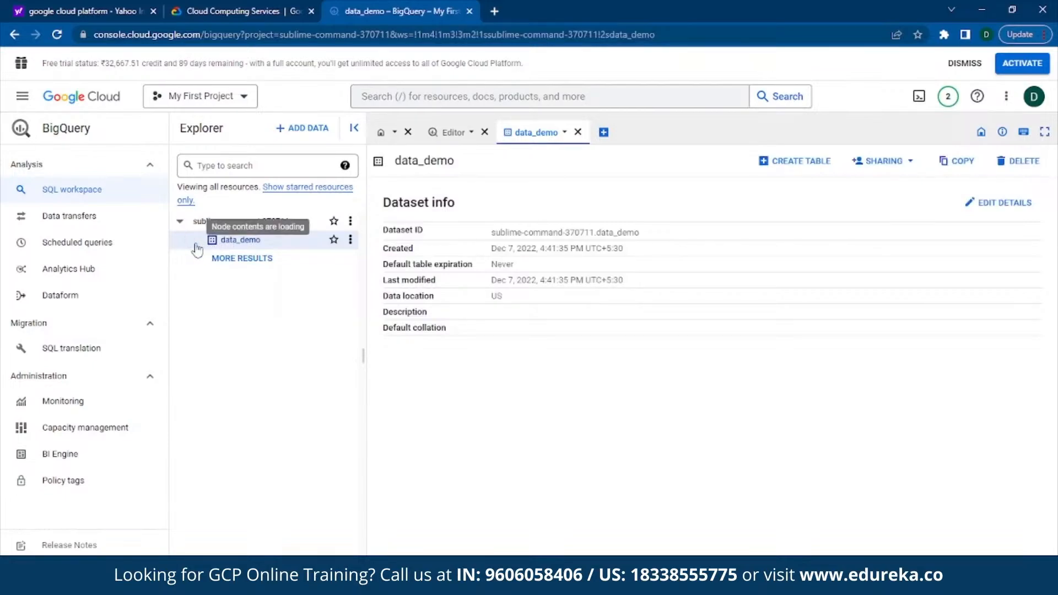
left_click(351, 240)
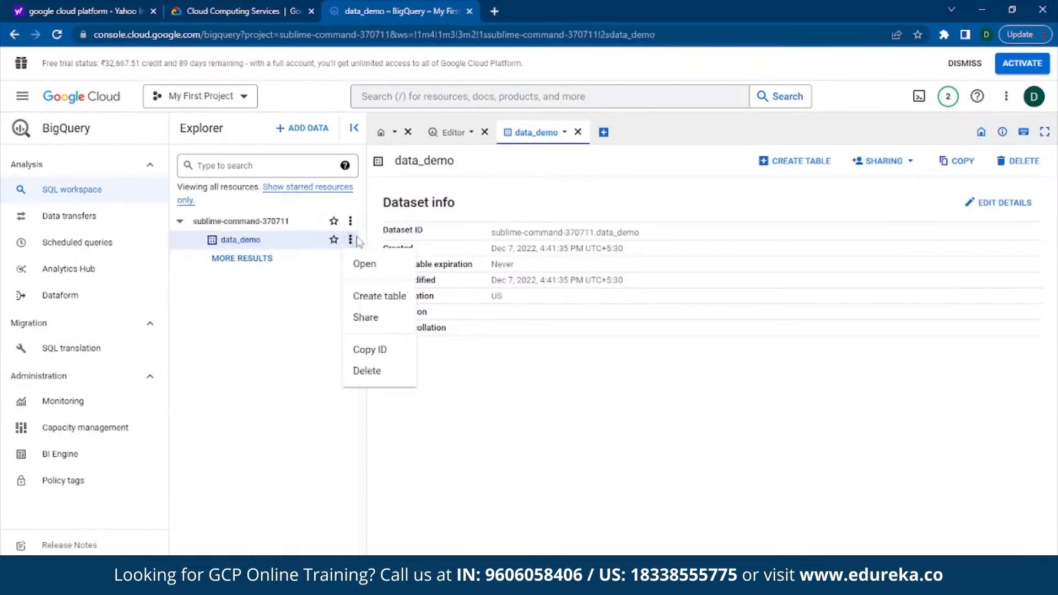
left_click(365, 298)
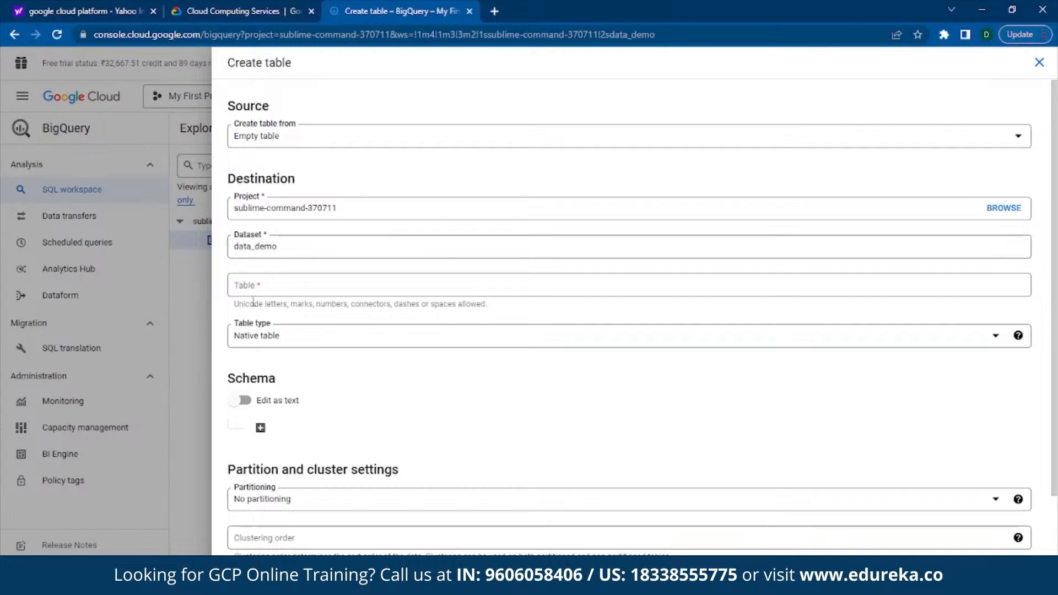
left_click(296, 284)
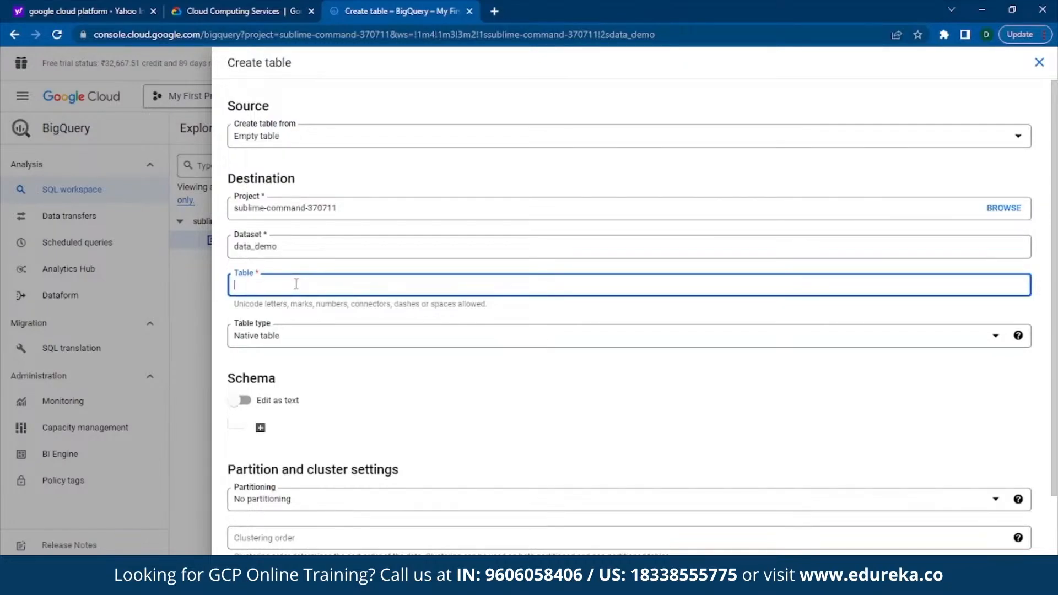
type("de")
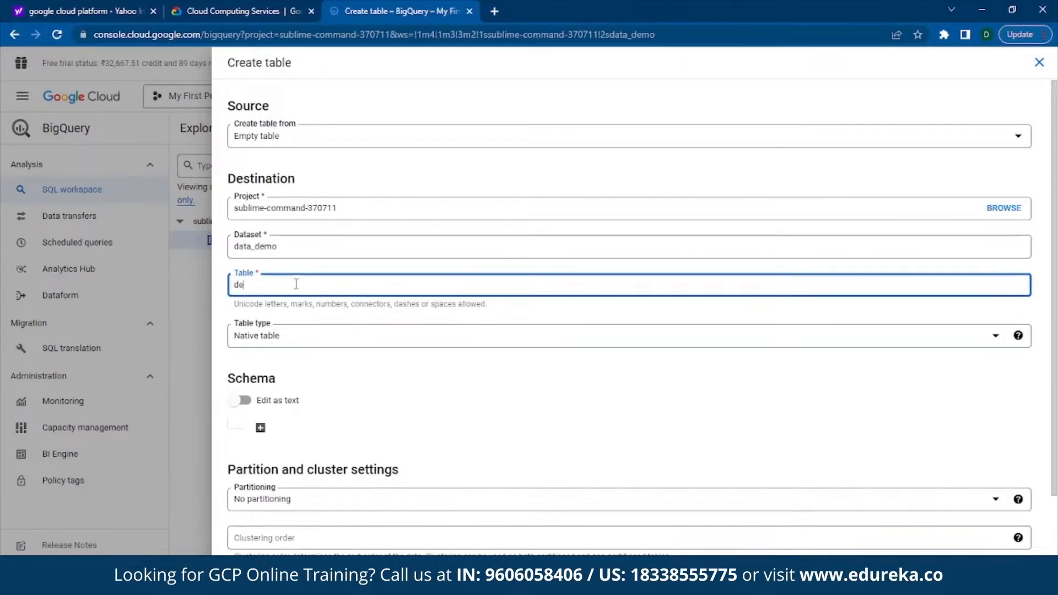
type("mo_")
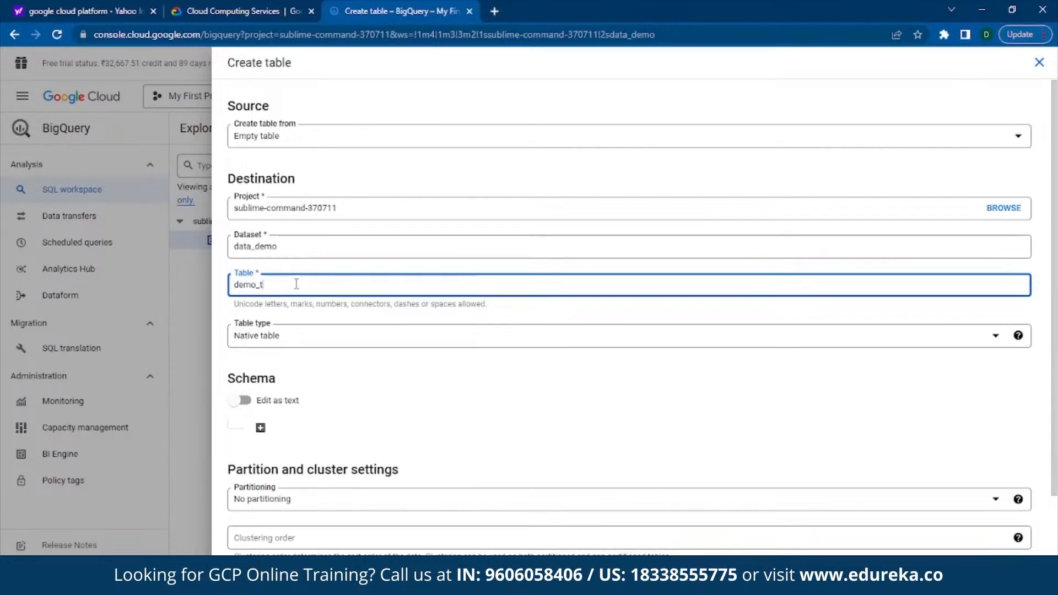
type("tb_bq")
left_click(319, 433)
scroll(319, 433, "down", 1)
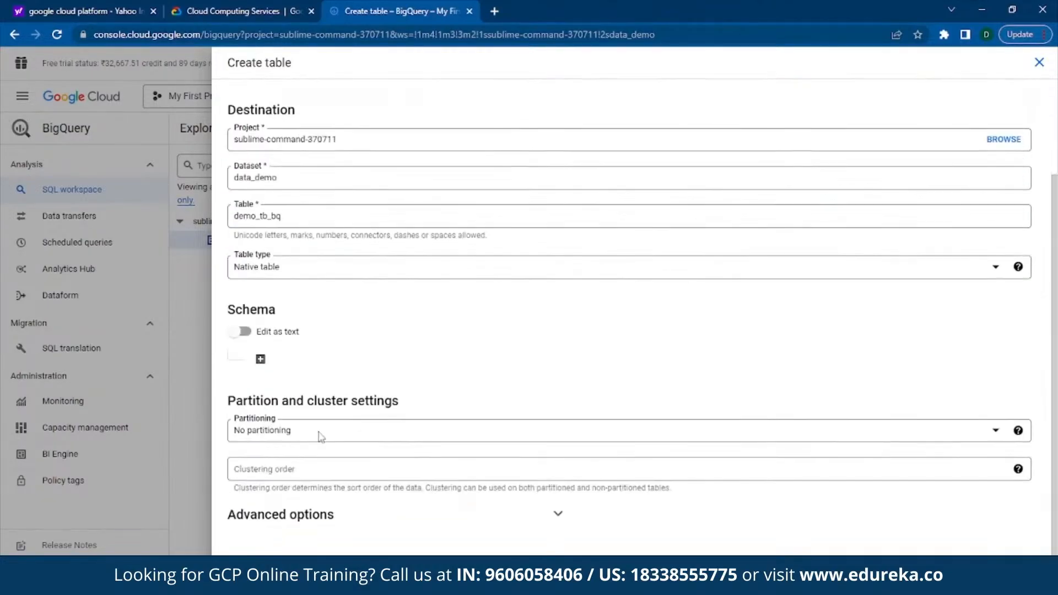
left_click(268, 571)
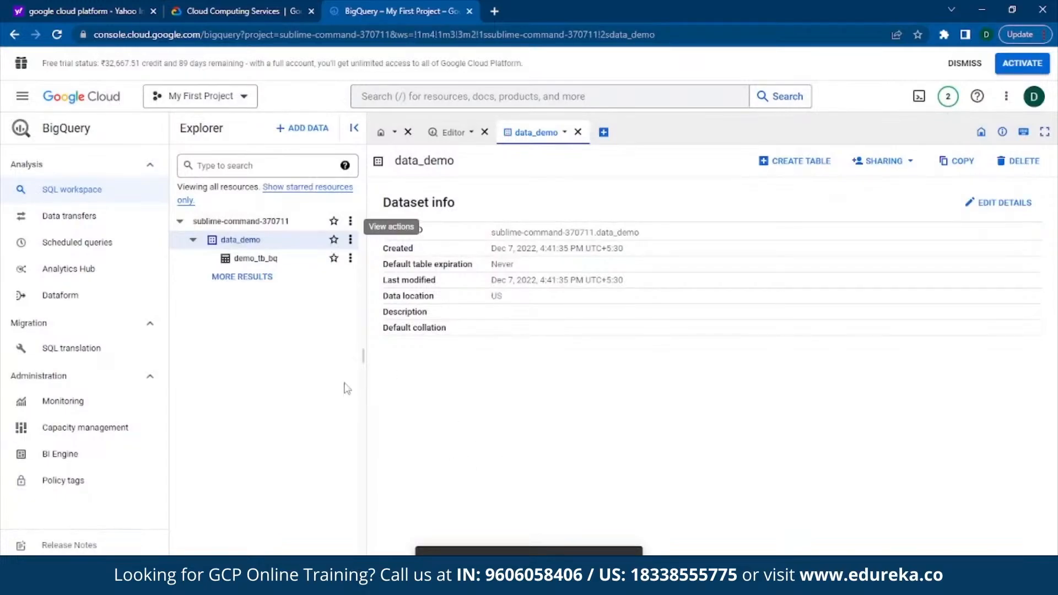
Step: View the details of the data_demo dataset and its demo_tb_bq table
left_click(285, 258)
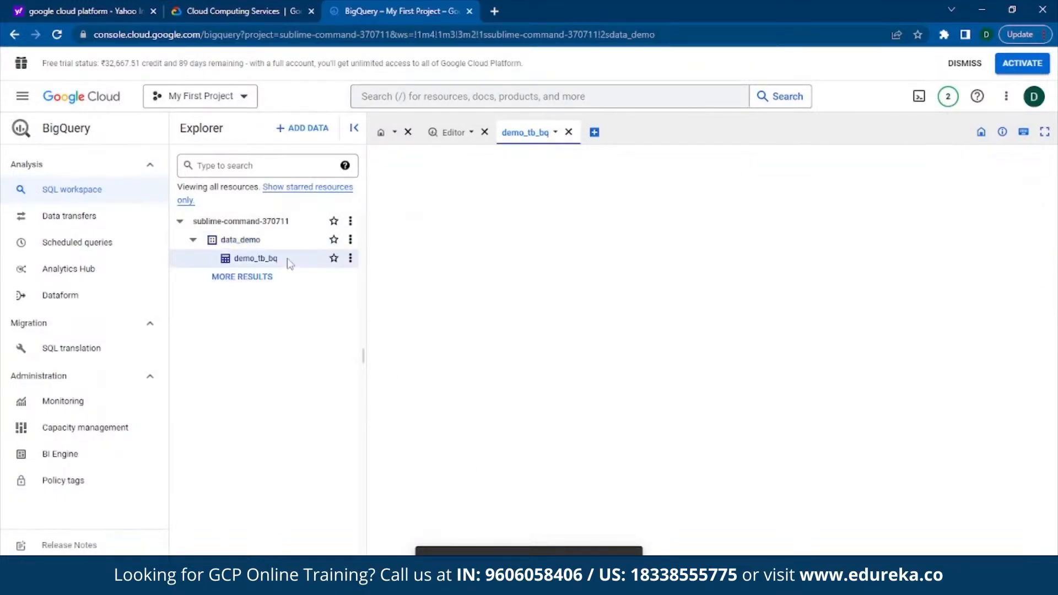
left_click(245, 241)
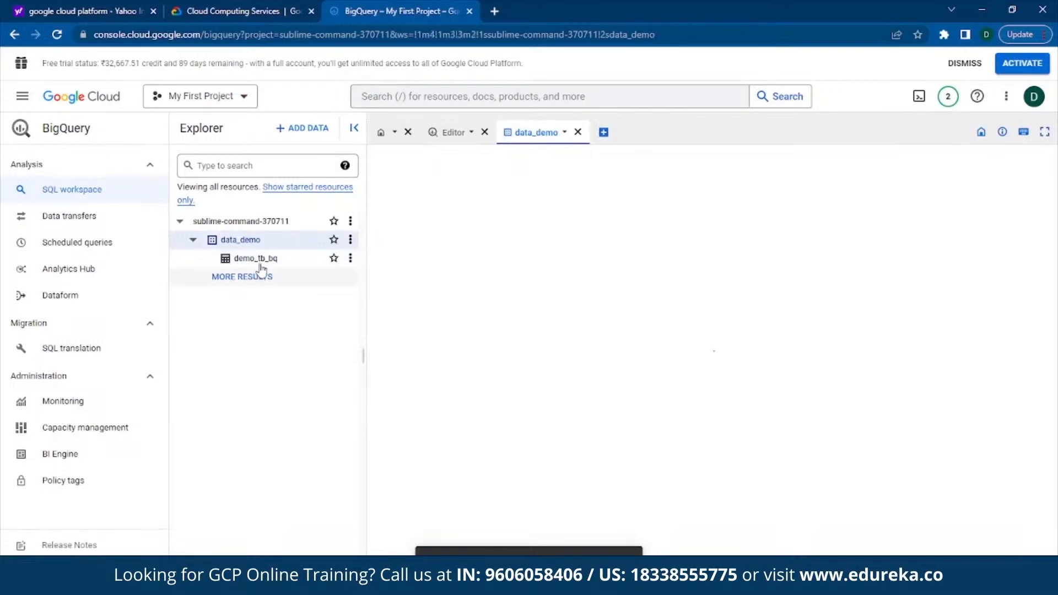
left_click(262, 260)
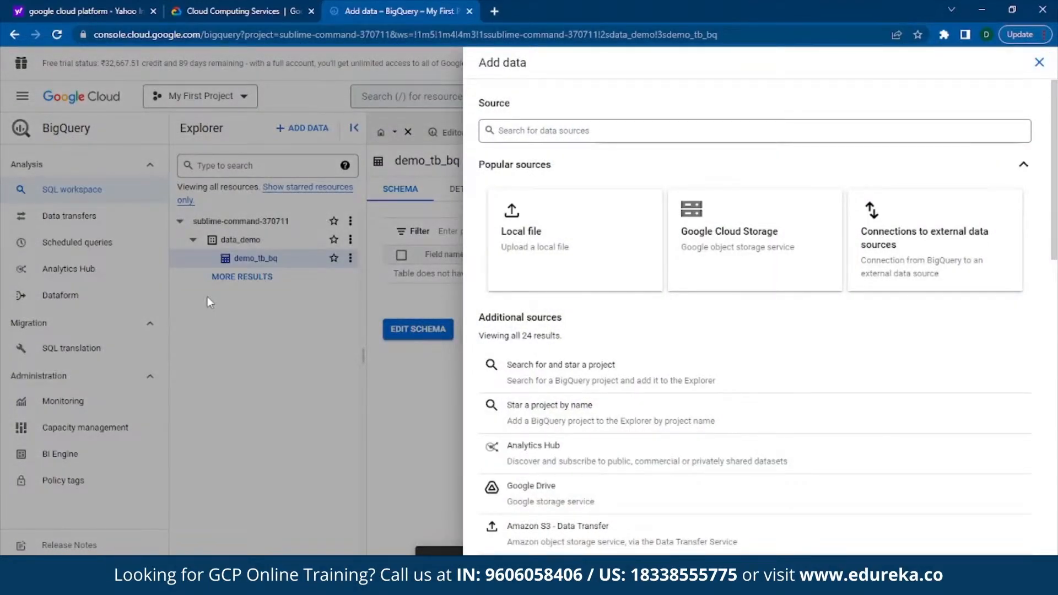
Step: Choose Public Datasets as the source for adding data
scroll(583, 175, "down", 1)
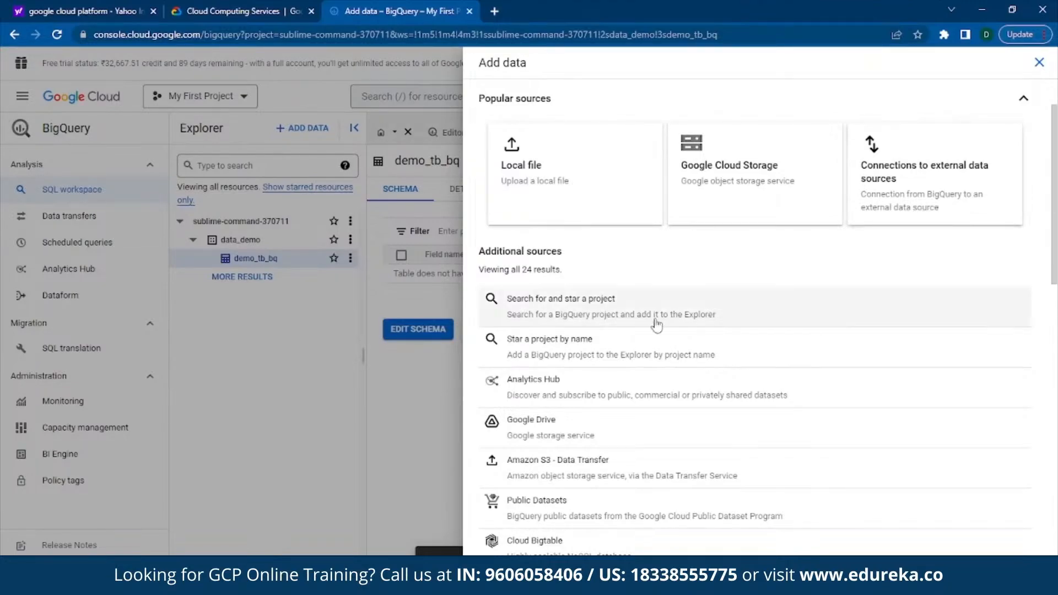
scroll(572, 343, "down", 1)
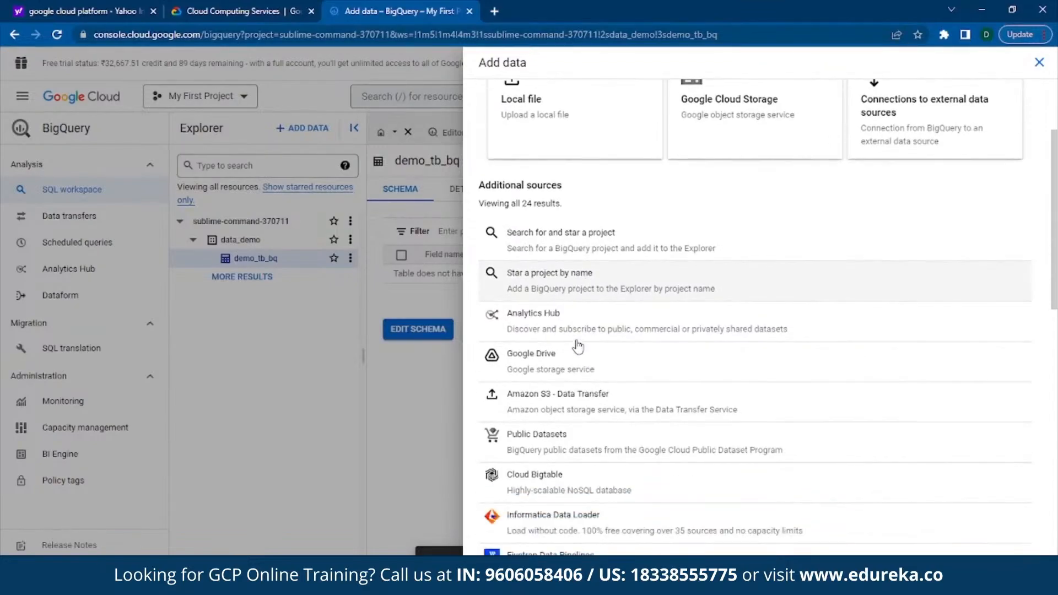
scroll(576, 345, "down", 1)
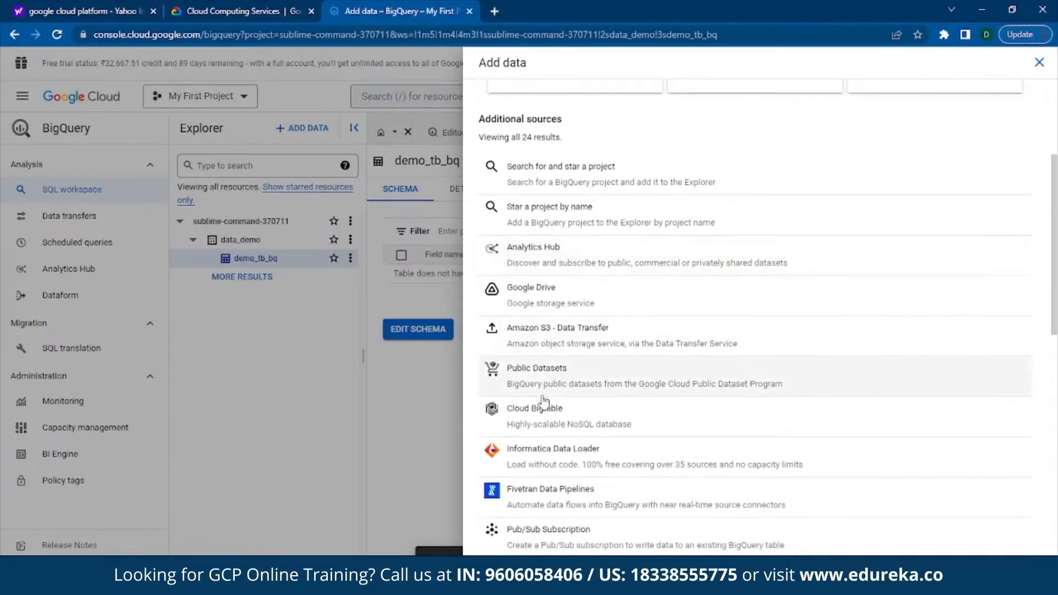
left_click(576, 379)
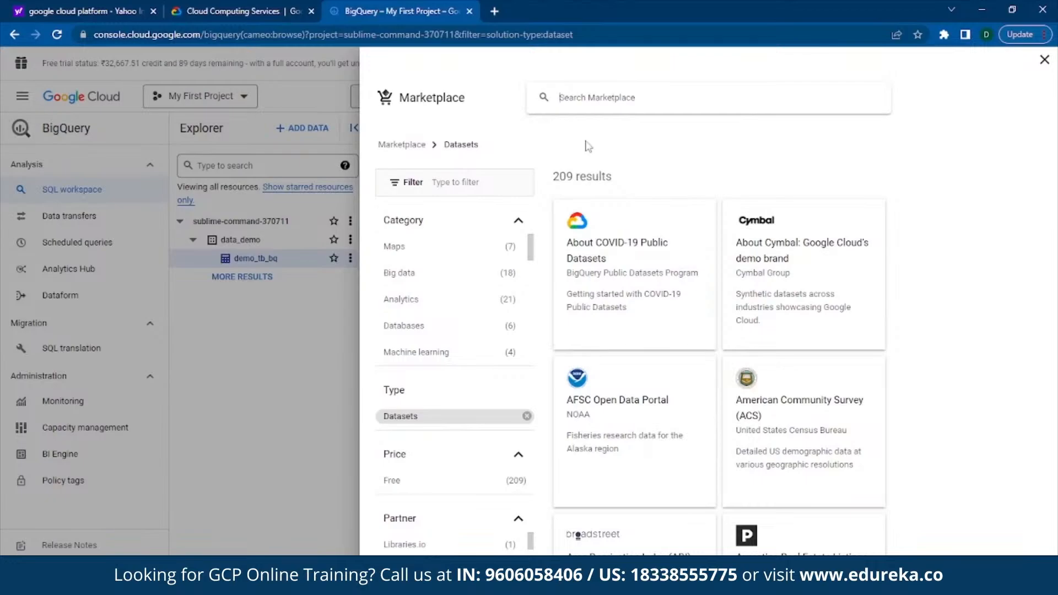
Step: Search the Marketplace datasets for "stack overflow" and open the Stack Overflow dataset's product details
type("stack")
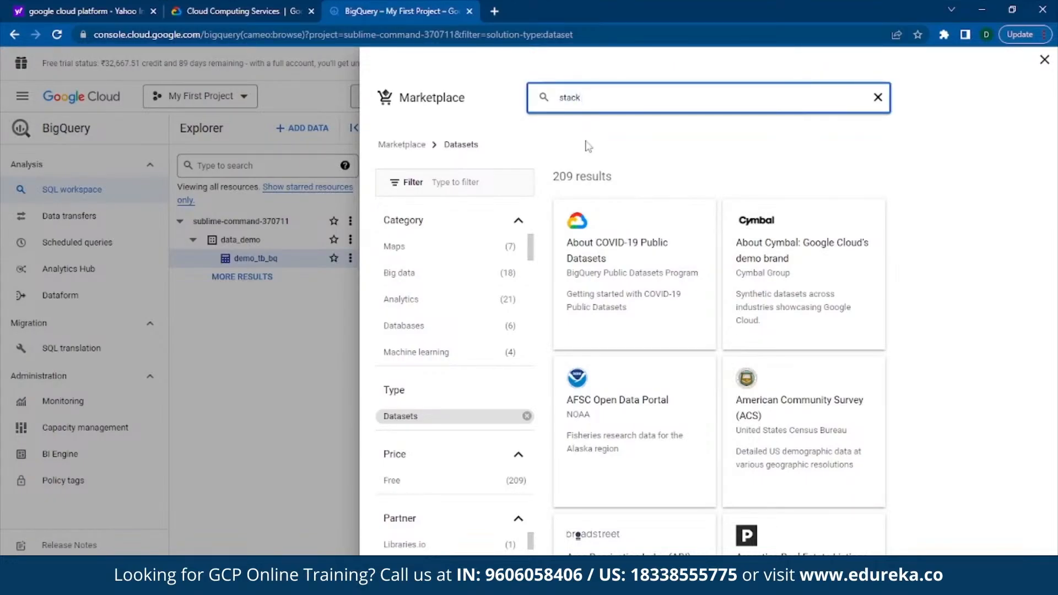
type(" over")
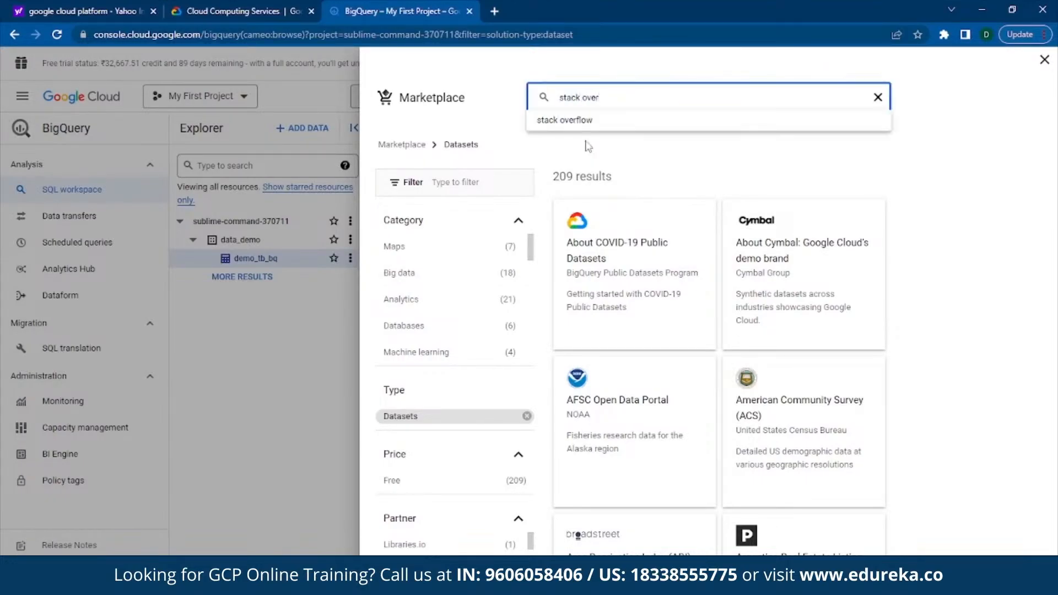
type("flow")
key("Return")
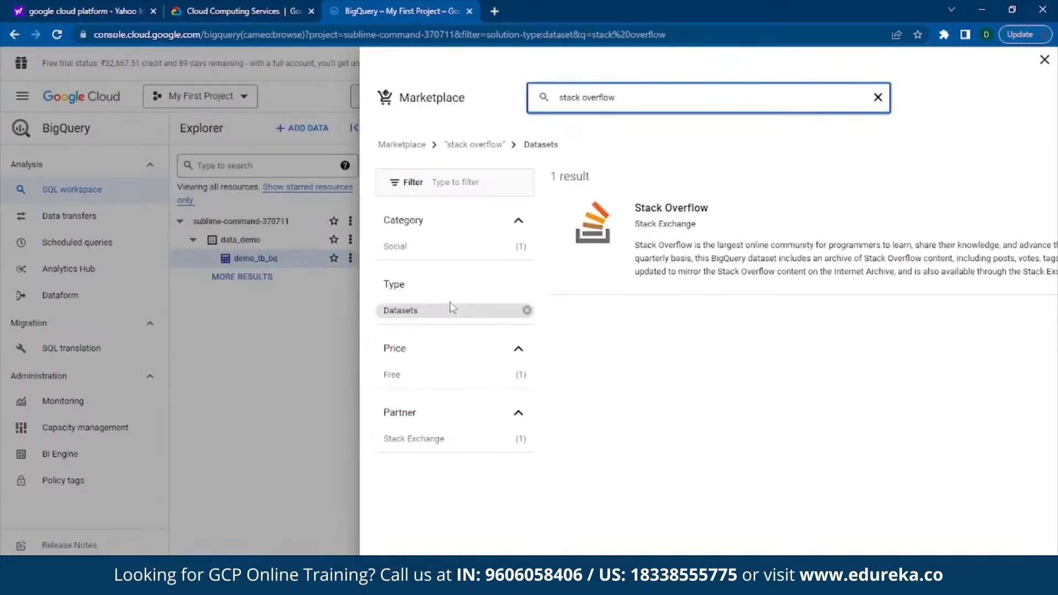
left_click(697, 278)
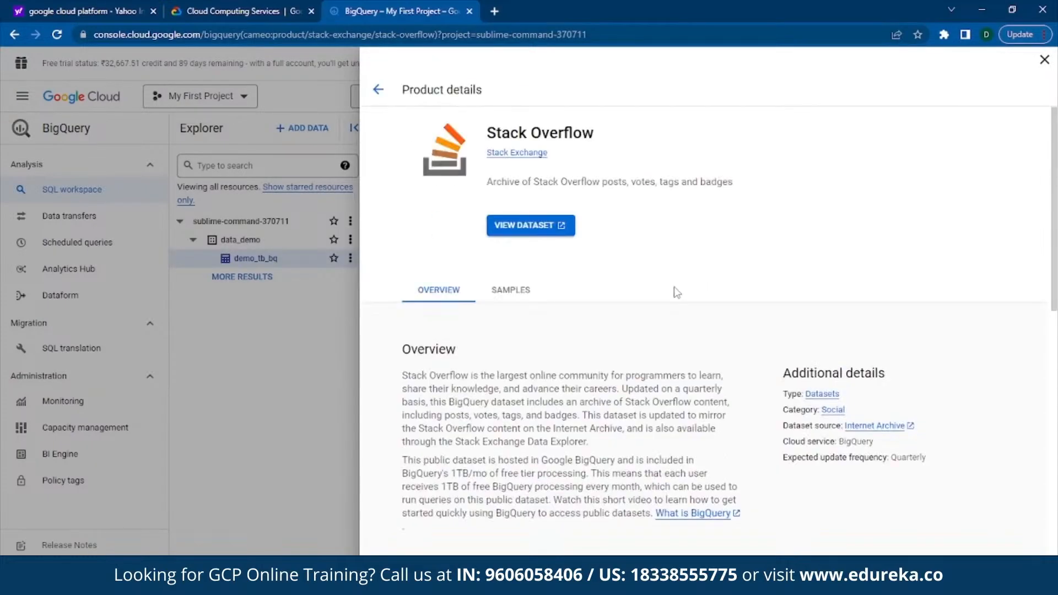
Step: Examine the Stack Overflow dataset's overview and its sample SQL queries
scroll(632, 314, "down", 2)
scroll(633, 314, "down", 1)
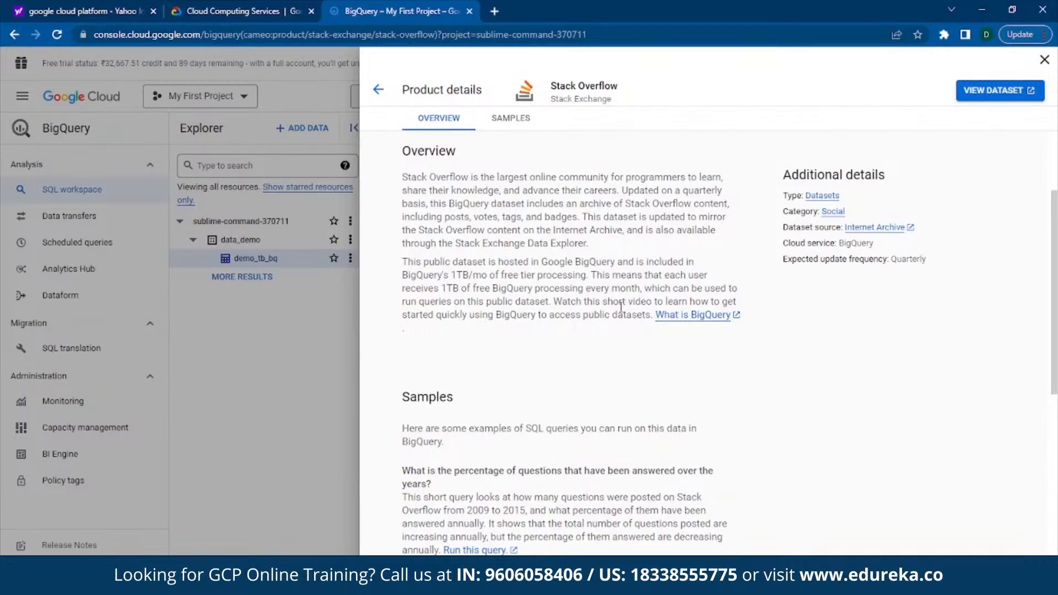
scroll(621, 307, "down", 3)
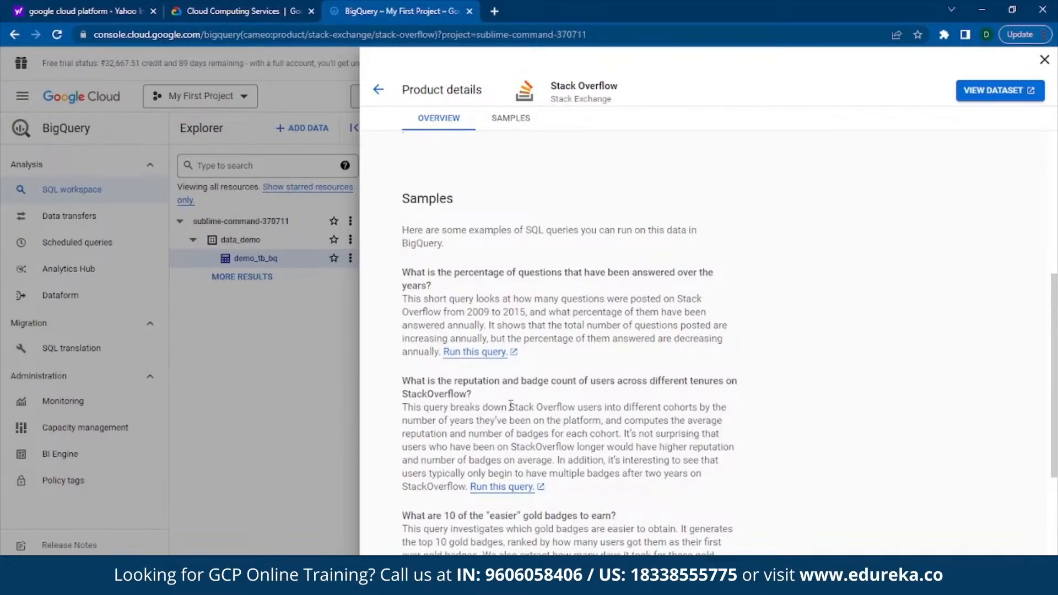
scroll(553, 394, "down", 2)
scroll(554, 394, "up", 2)
scroll(510, 380, "down", 1)
scroll(510, 380, "down", 1)
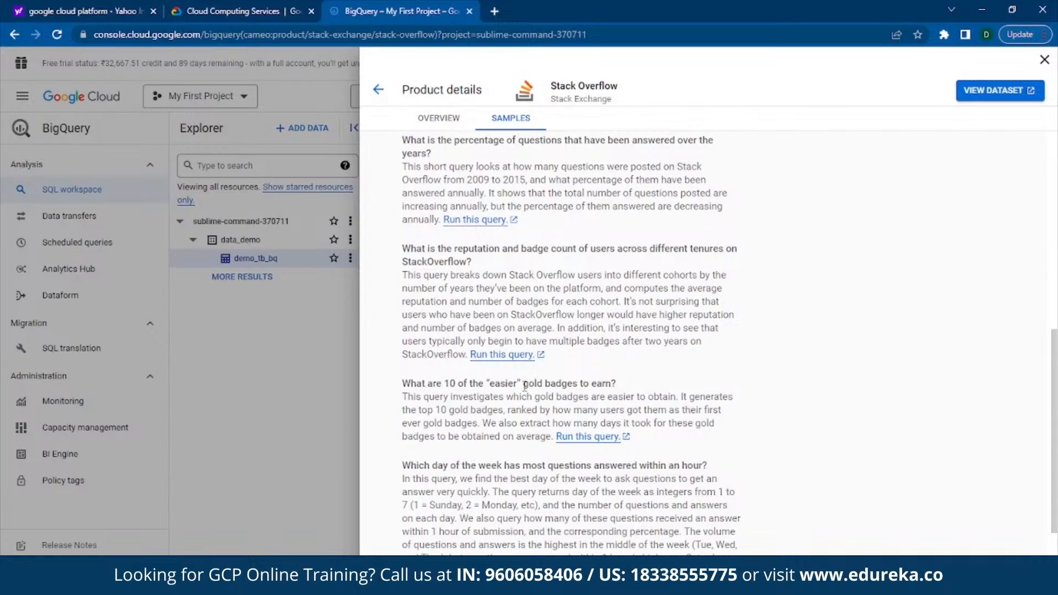
scroll(525, 386, "up", 10)
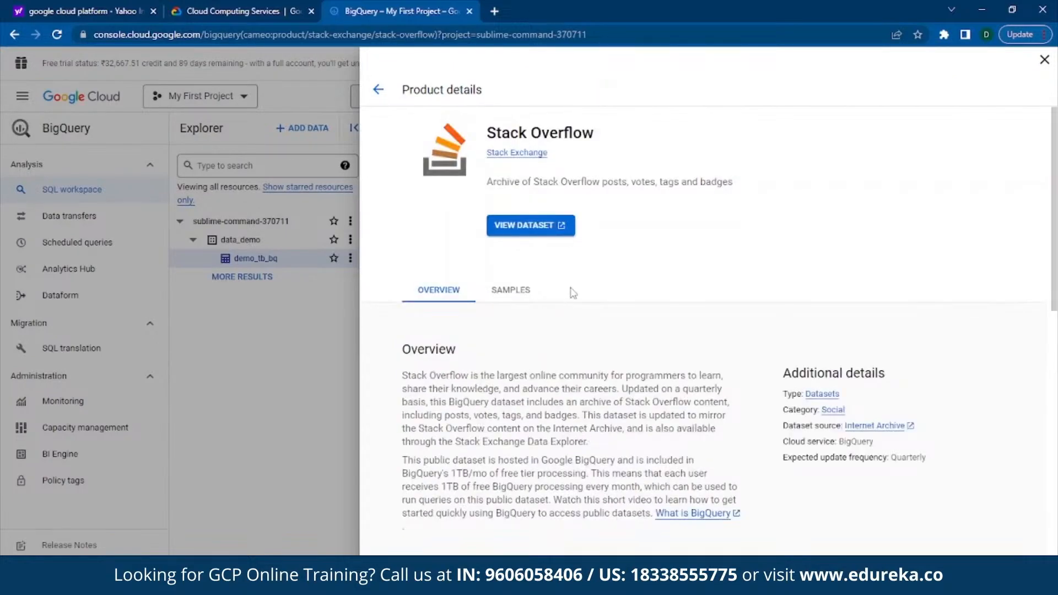
Step: Open the Stack Overflow public dataset in BigQuery and expand the current project in the Explorer
left_click(523, 227)
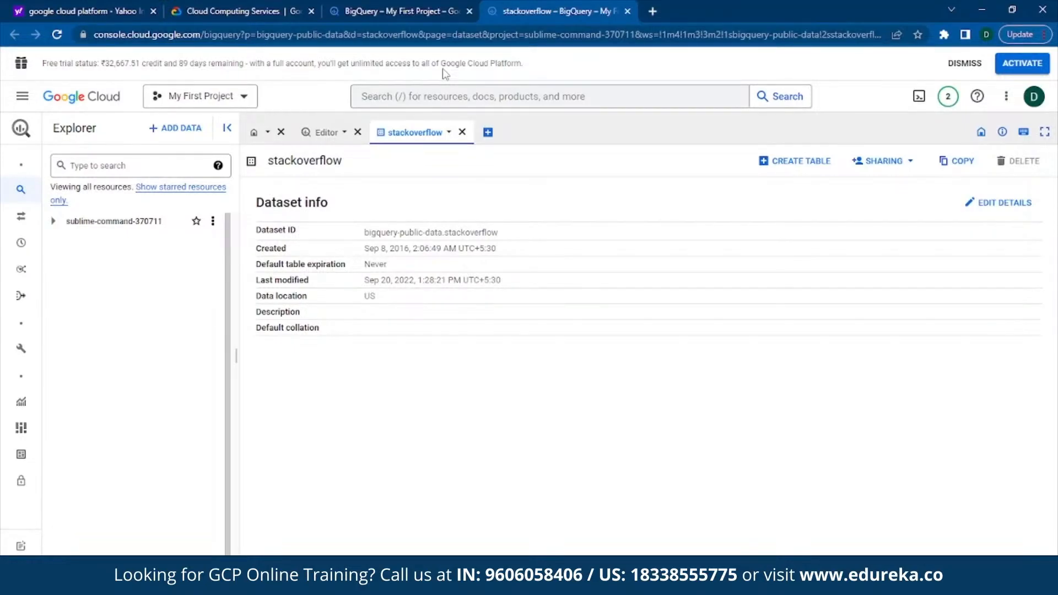
left_click(55, 222)
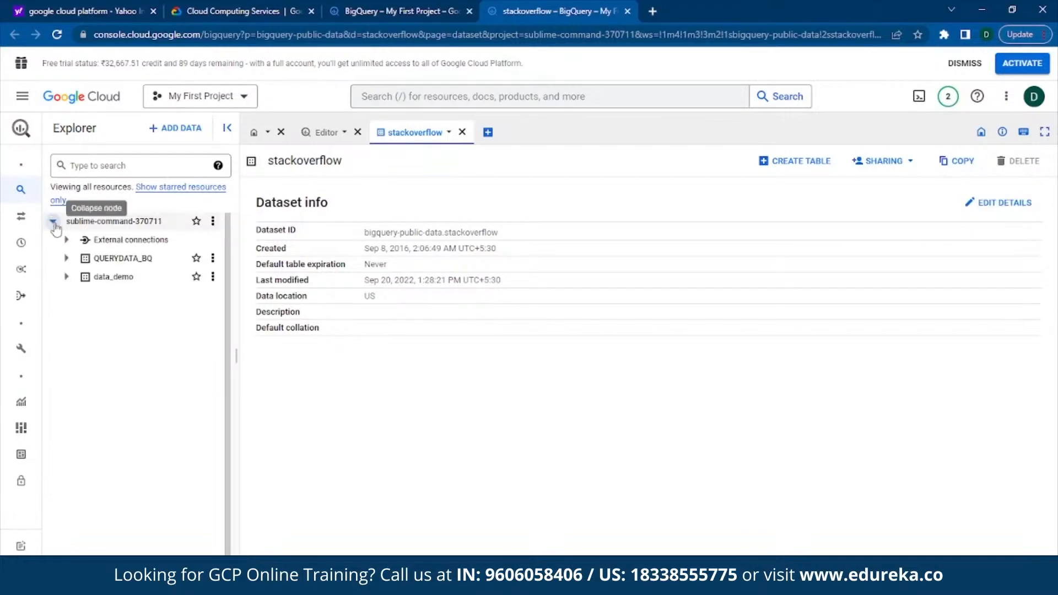
Step: Return to the empty query editor in the other BigQuery tab and begin a query with "SELECT flattened_tags"
left_click(149, 287)
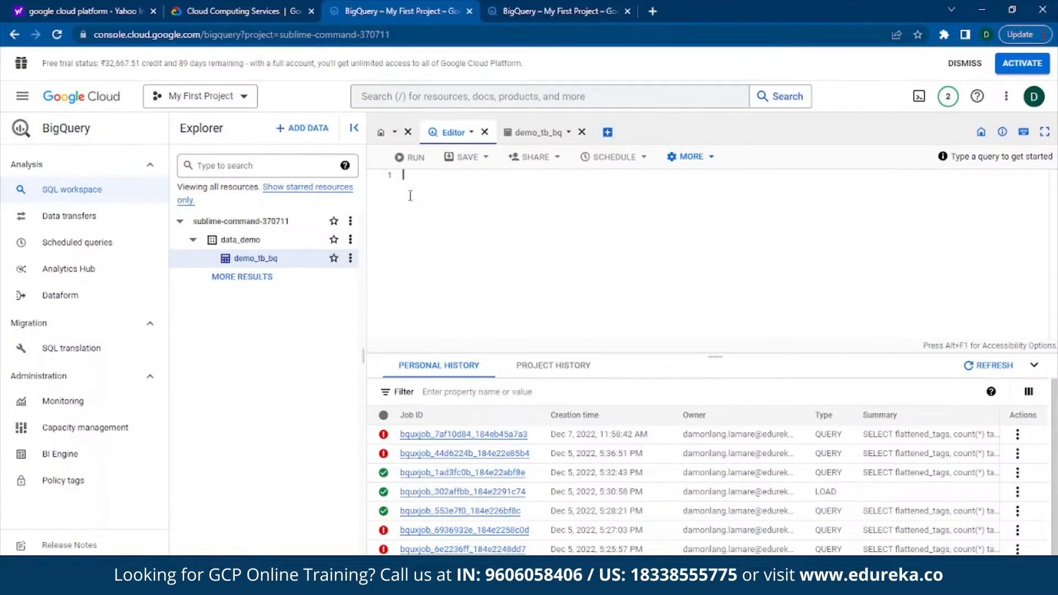
left_click(410, 195)
type("Se")
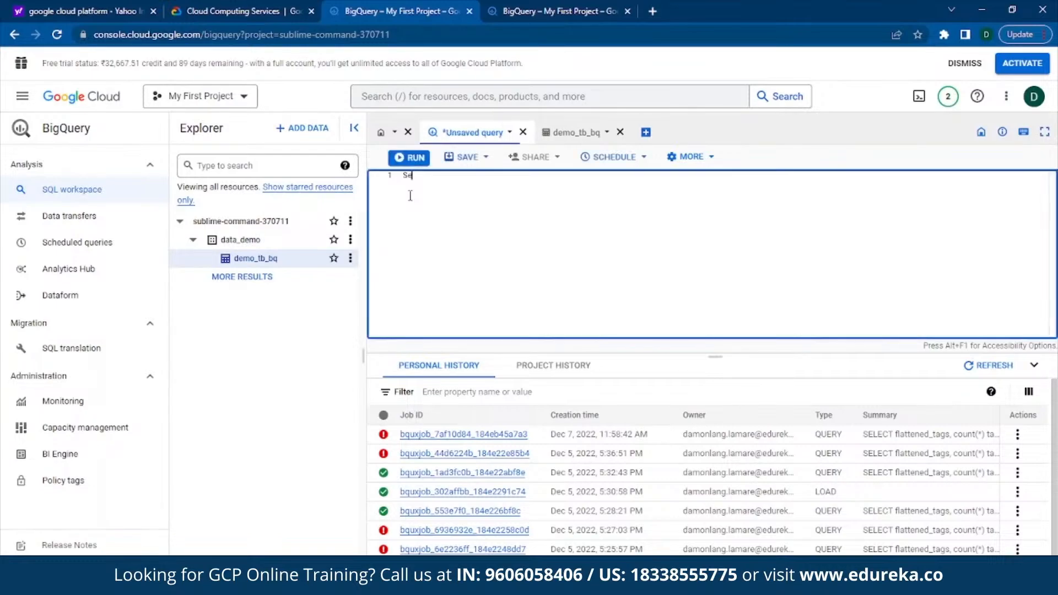
key("Return")
type("flattened_tags")
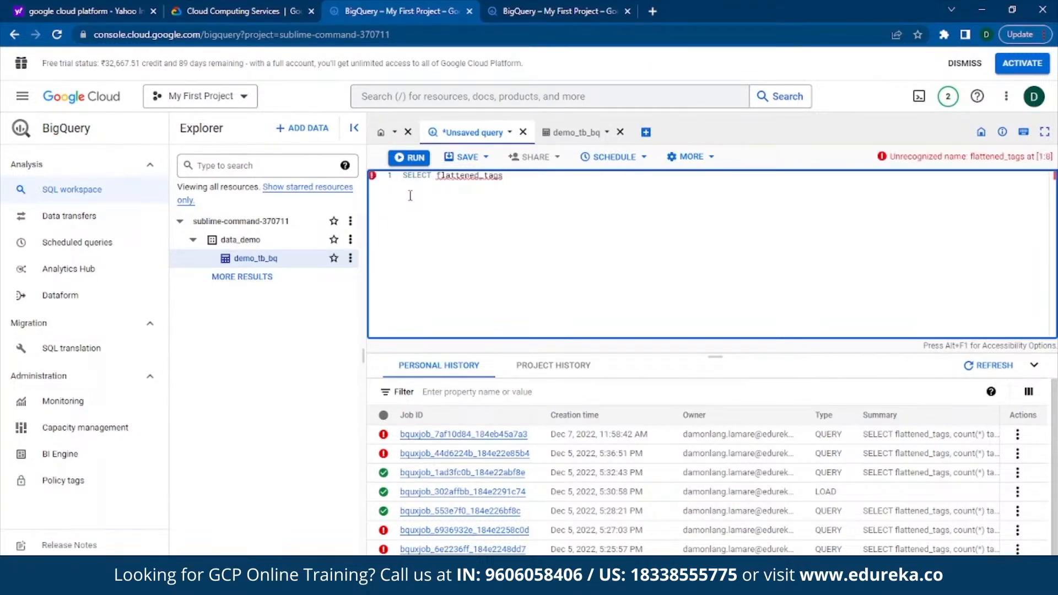
Step: Add count to the query's select list after flattened_tags, followed by the from keyword without the expr placeholder
key("BackSpace")
type(", count")
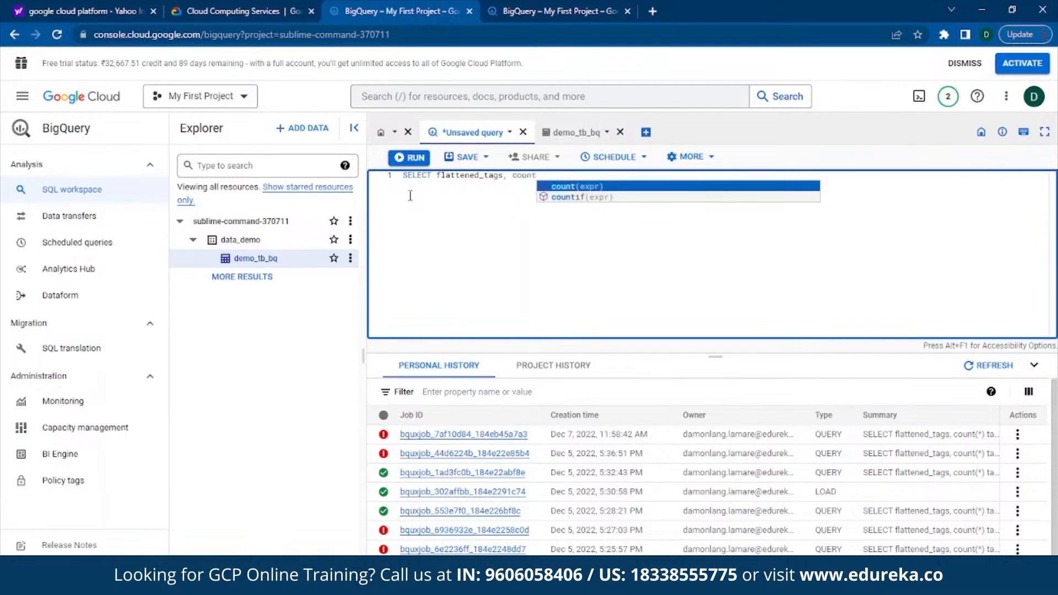
key("Return")
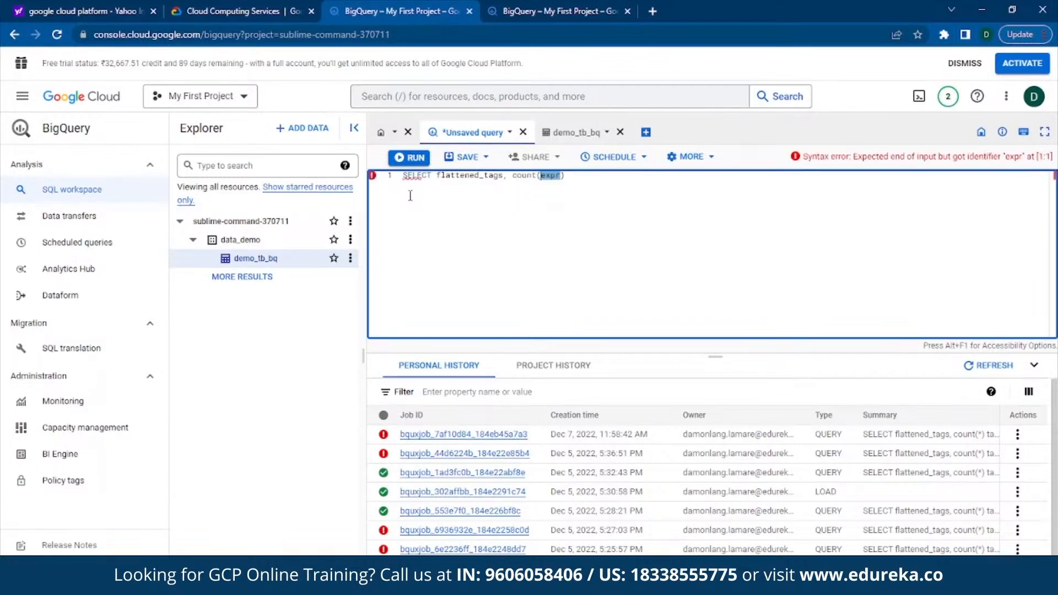
key("BackSpace")
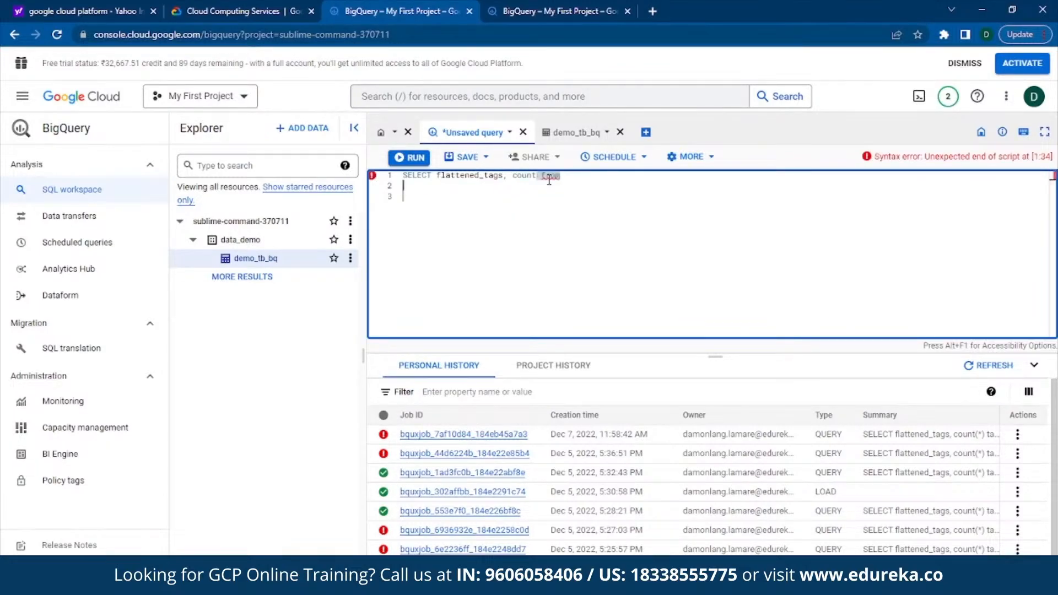
Step: Start the query's second line with the SELECT keyword, without an opening parenthesis
type("(sele")
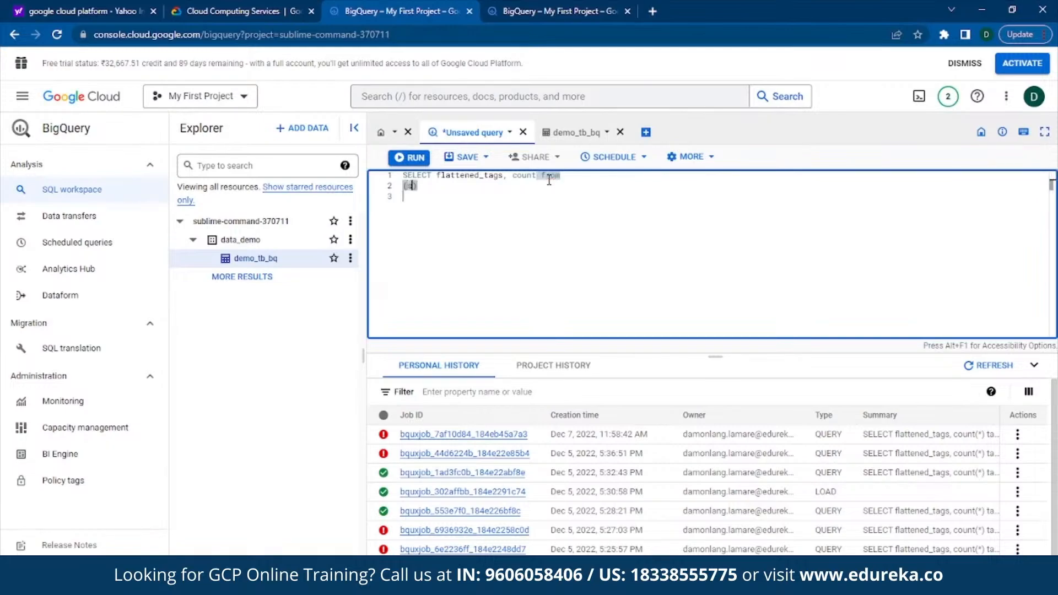
type("ct")
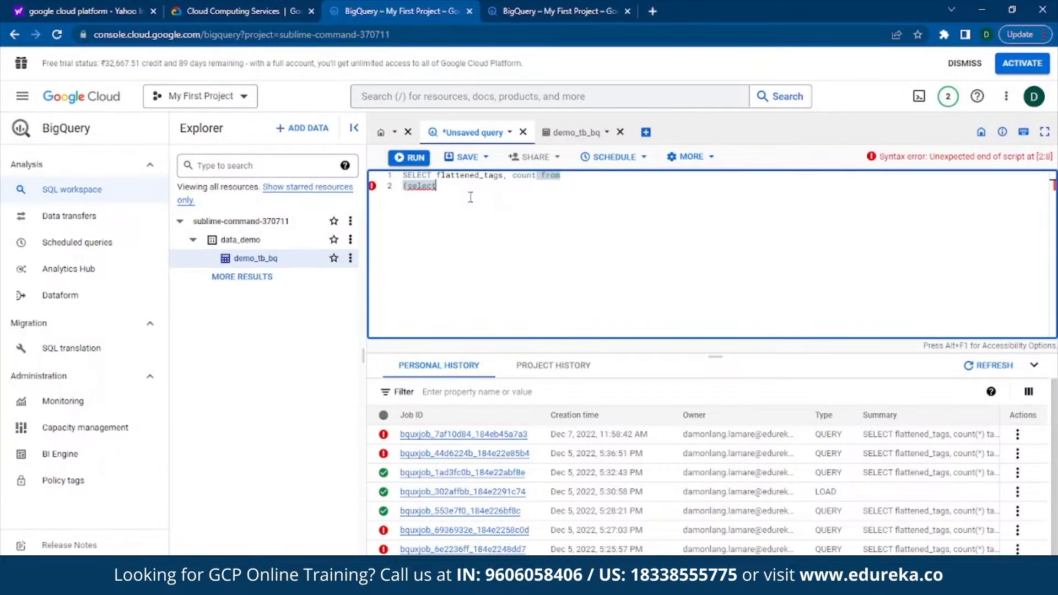
key("BackSpace")
key("BackSpace")
key("BackSpace")
key("BackSpace")
key("BackSpace")
key("BackSpace")
key("BackSpace")
type("select")
key("Tab")
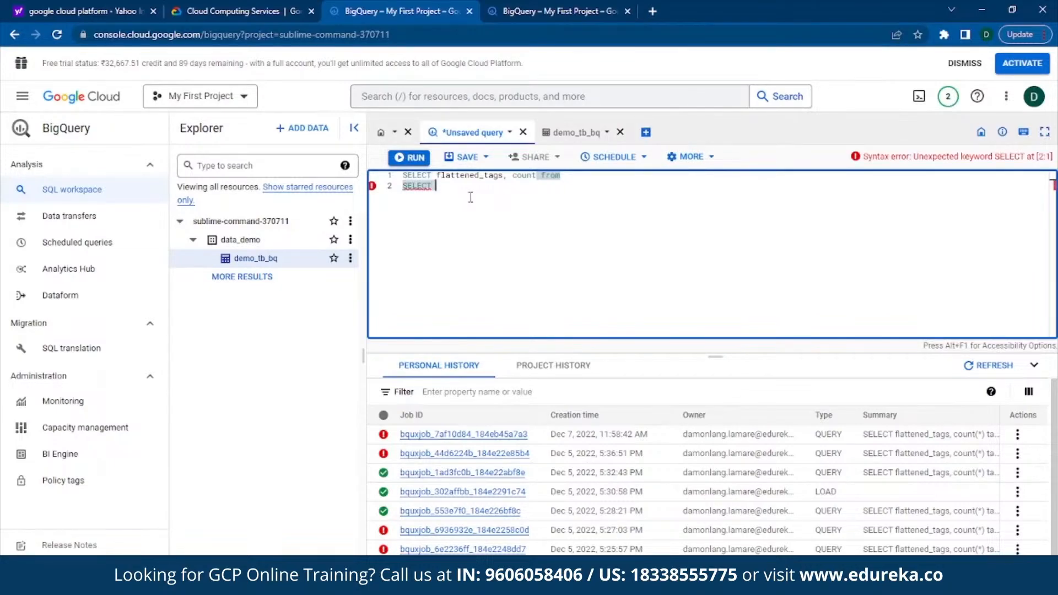
Step: Insert the split function after the second SELECT and replace its value placeholder with "tags,"
type("spl")
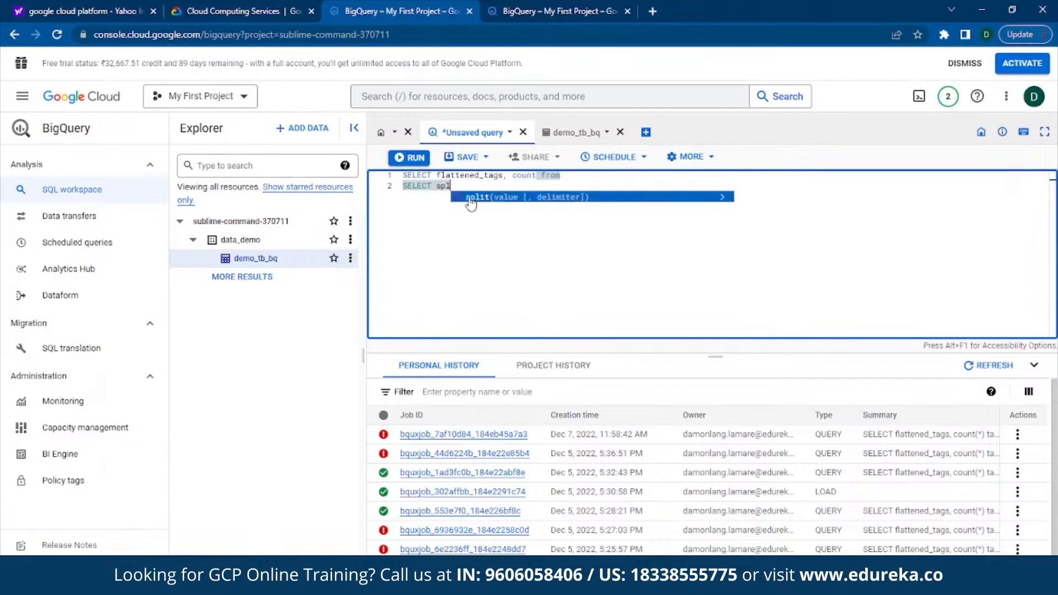
left_click(470, 199)
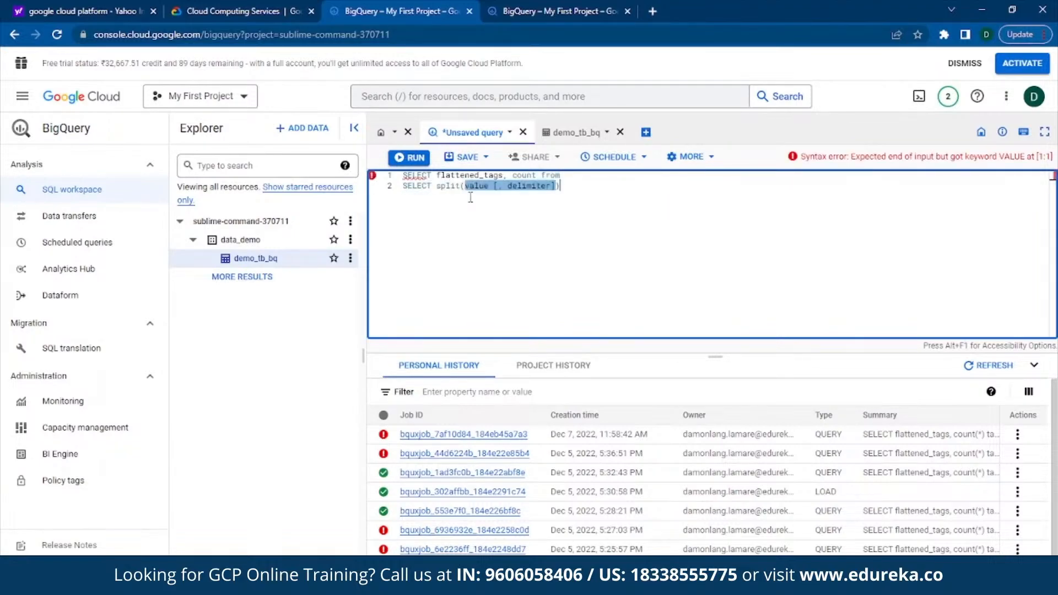
key("Left")
key("Left")
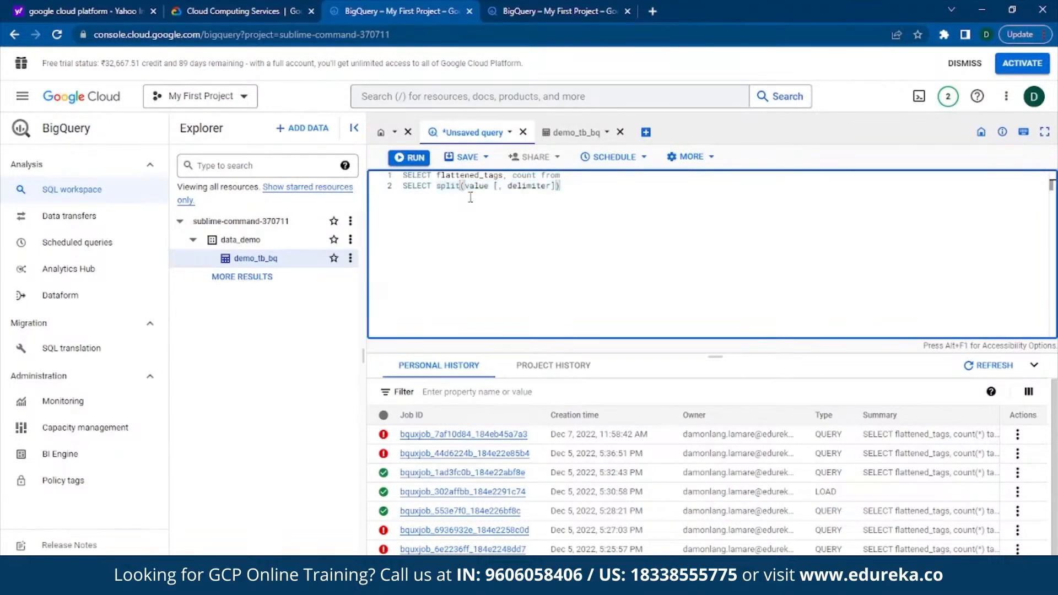
key("Right")
key("Delete")
key("Delete")
key("Delete")
key("Delete")
key("Delete")
type("tags,")
Step: Replace the split function's delimiter placeholder so that the second line reads "SELECT split(tags, |, tags From"
key("Right")
key("Right")
key("Right")
key("Right")
key("Delete")
key("Delete")
key("Delete")
key("Delete")
key("Delete")
key("Delete")
key("Delete")
key("Delete")
key("Delete")
type("tag")
key("Delete")
key("Delete")
type("s Fr")
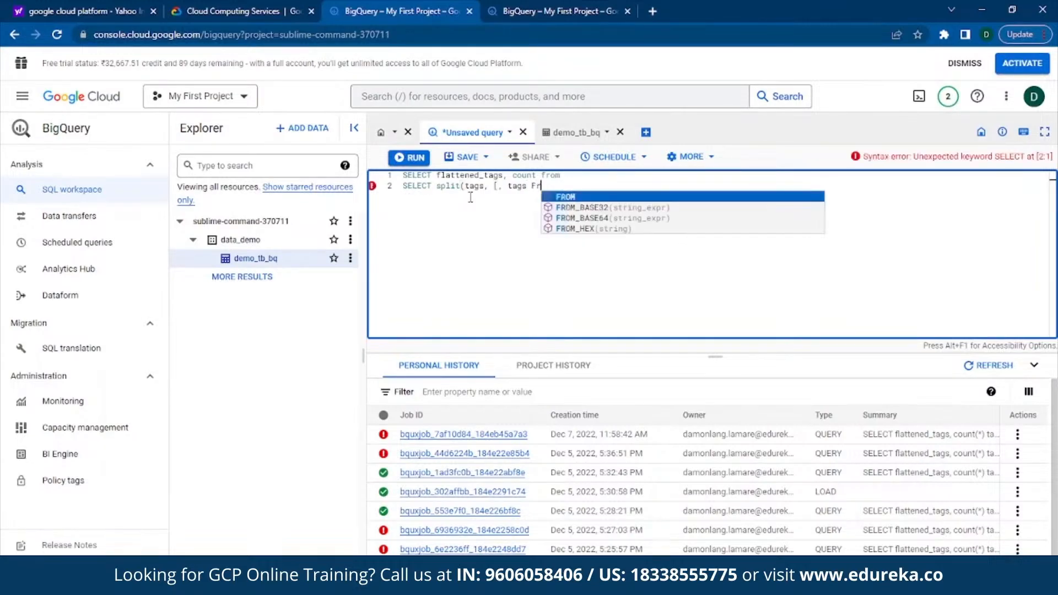
type("om")
key("ctrl+Left")
key("ctrl+Left")
key("ctrl+Left")
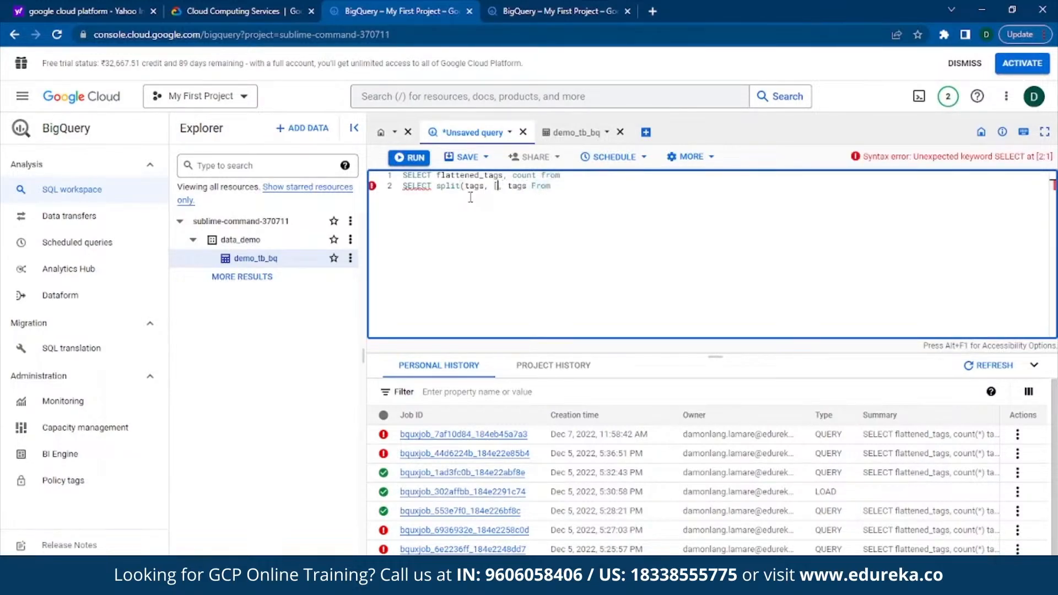
Step: Complete the first line as "SELECT flattened_tags, count (*) tag_count", removing its trailing from
left_click(534, 175)
type("()")
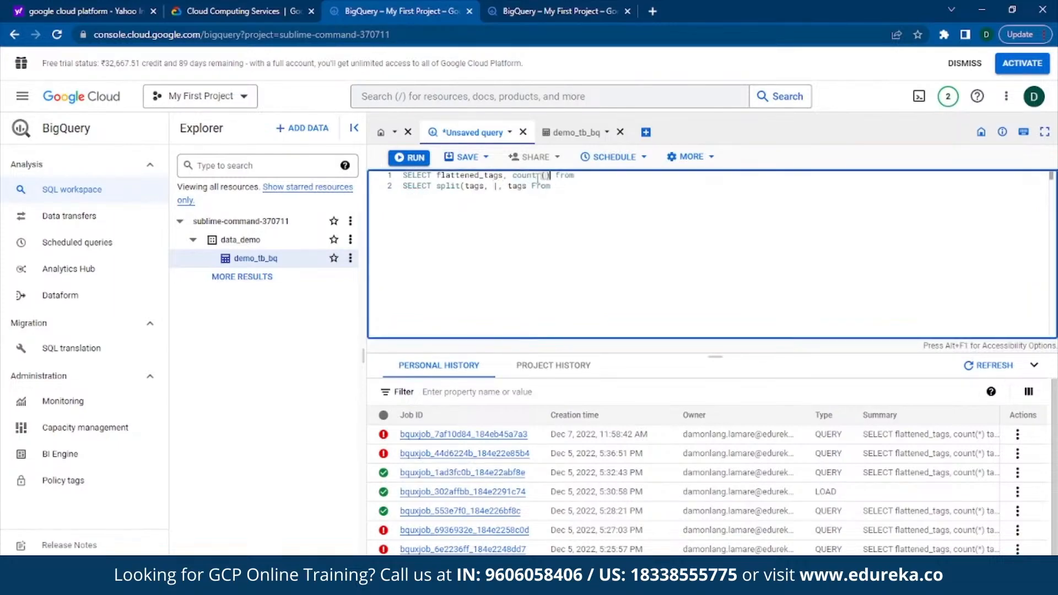
type("*")
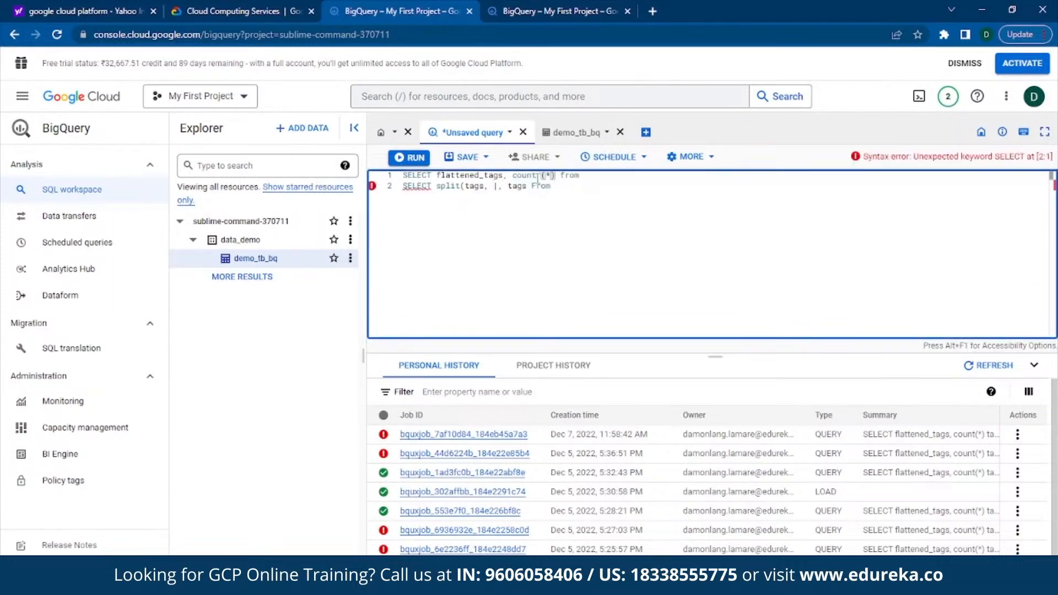
key("Right")
key("Right")
key("Delete")
key("Delete")
key("Delete")
key("Delete")
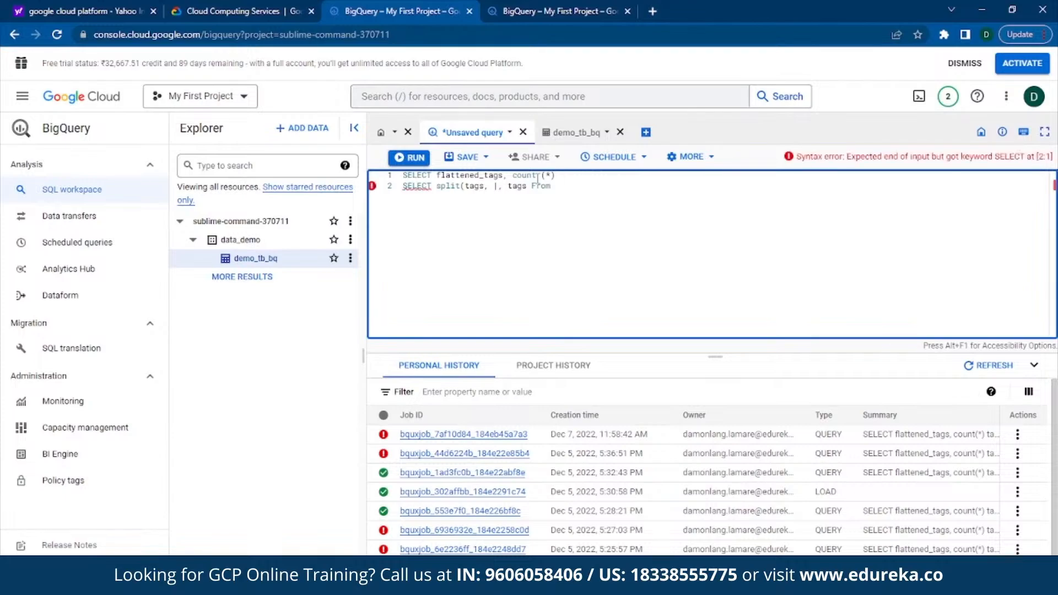
type("tag_count")
type("  bi")
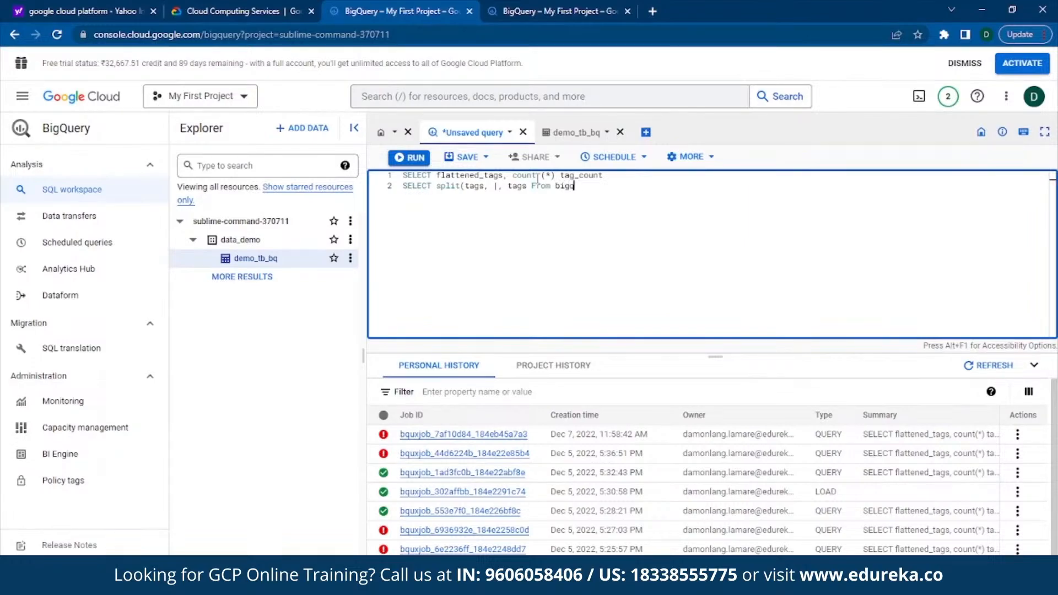
type("gquery-publicd")
Step: Add bigquery-public-data.stackoverflow.posts_questions as the source table after From on the second line
key("BackSpace")
type("-data.stackoverflow.")
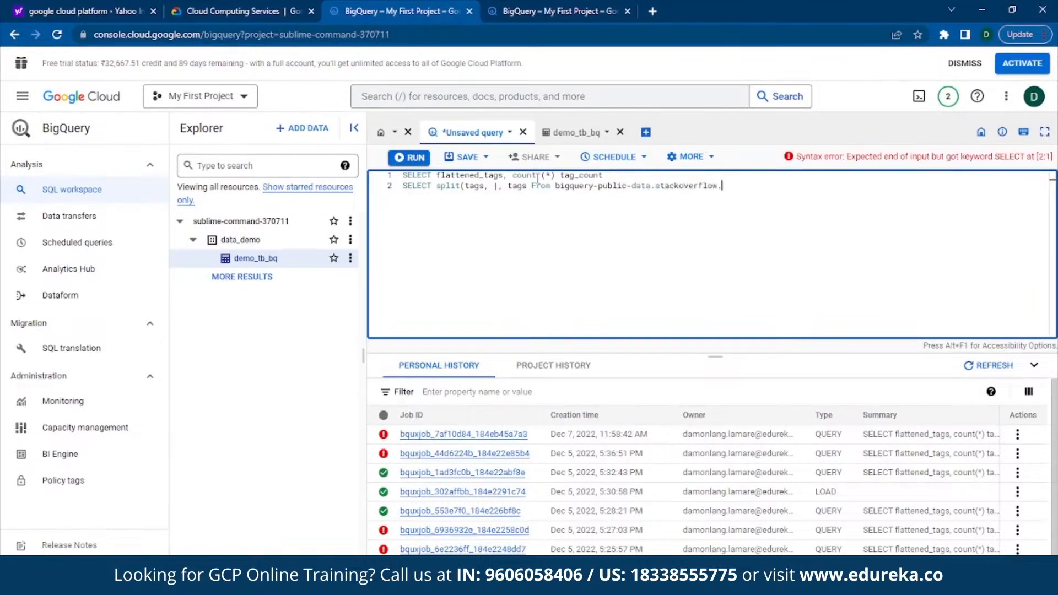
type("posts_questions")
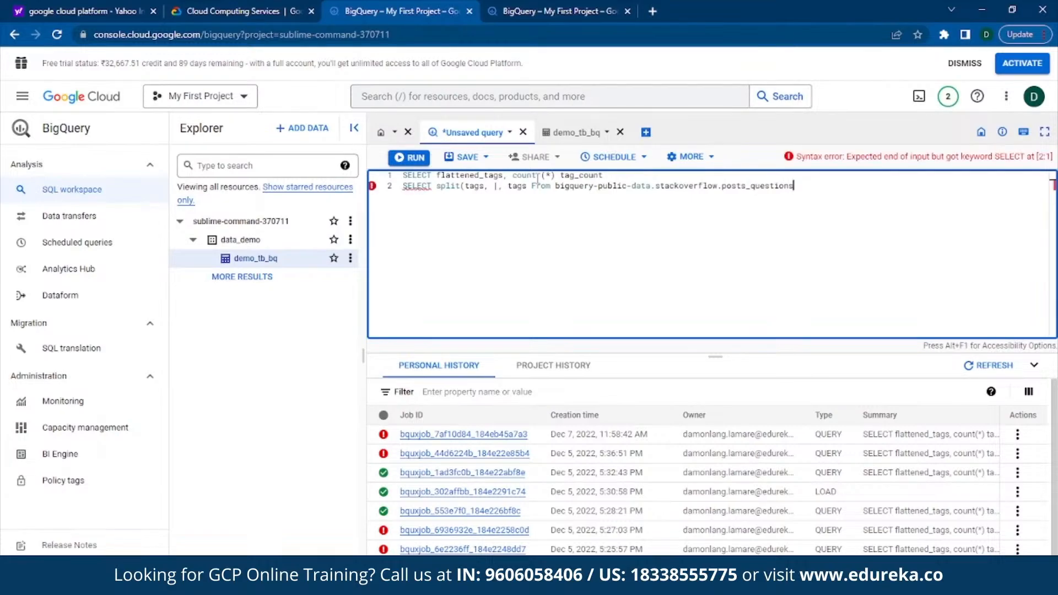
Step: Add the filter "where EXTRACT (YEAR from creation_date) >=2022" on the query's third line
key("Return")
type("where")
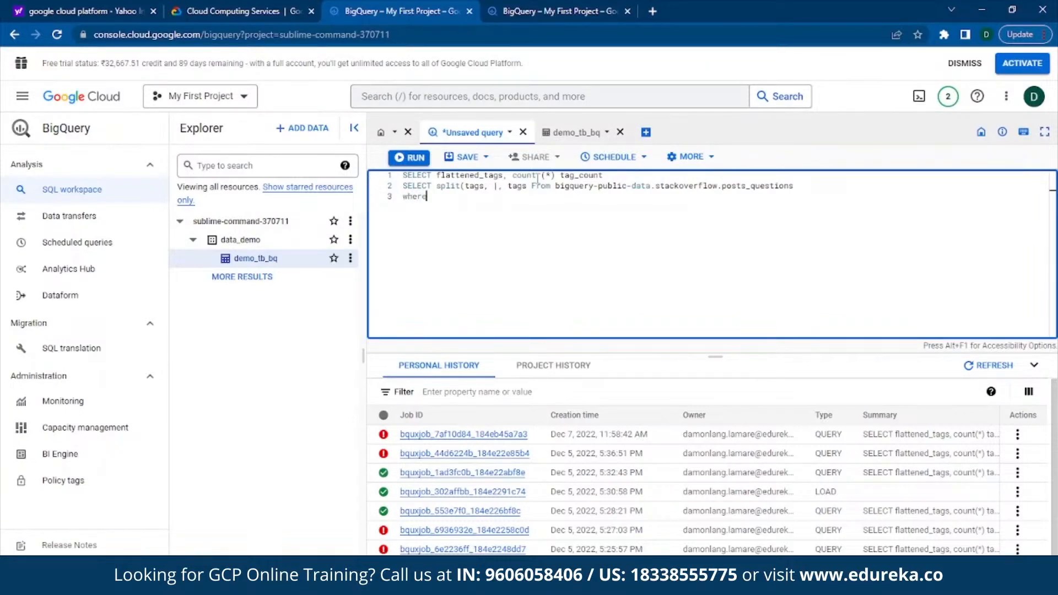
type(" Ez")
type("TRACT")
key("Return")
key("BackSpace")
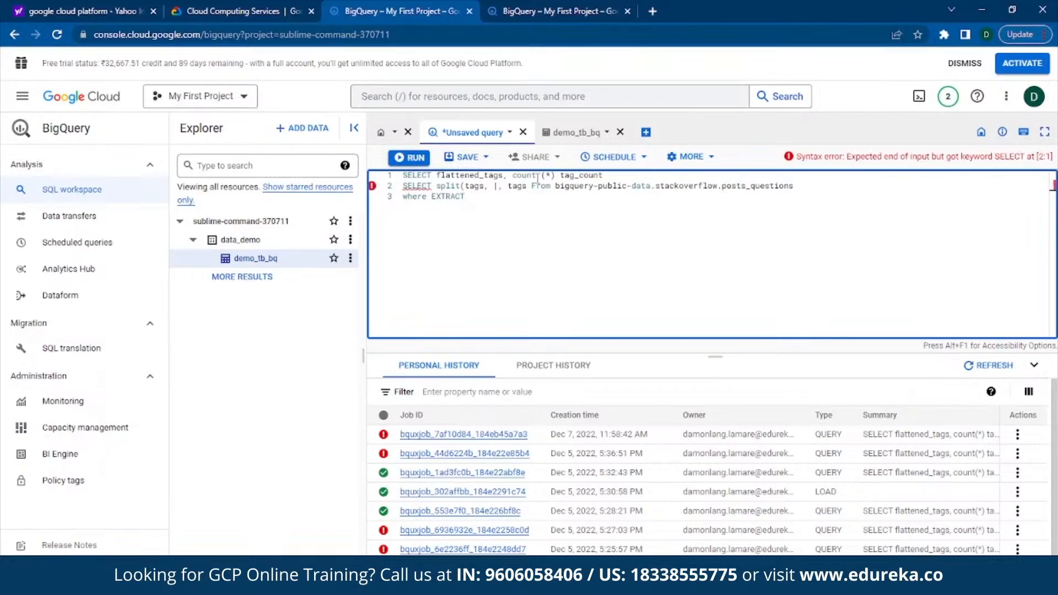
type("(YEAR from creation_date) >")
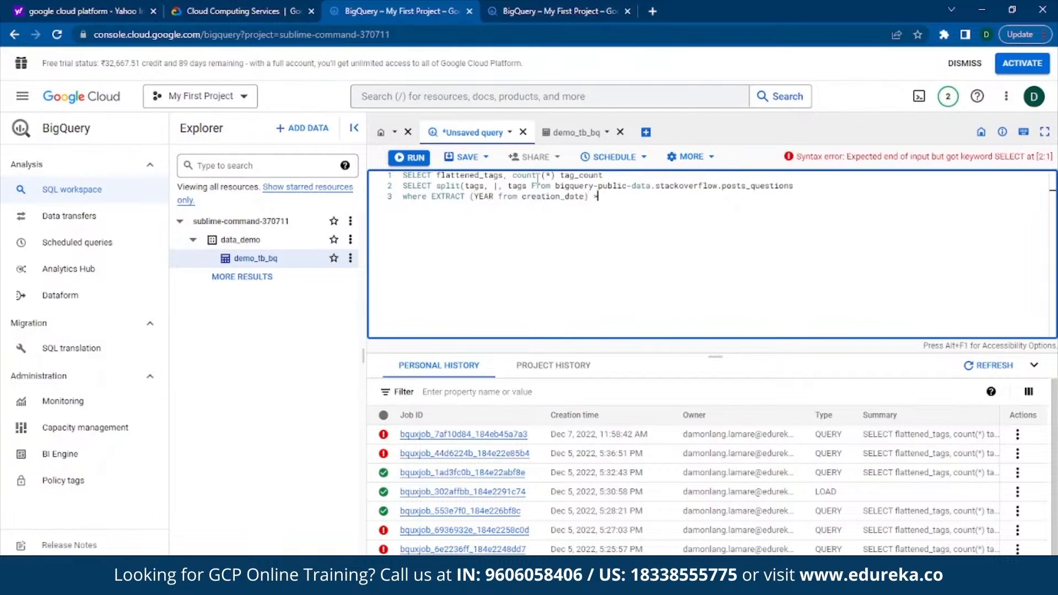
type("=2022")
Step: Add "cross join unnest (tags) flattened_tags" as the query's fourth line
key("Return")
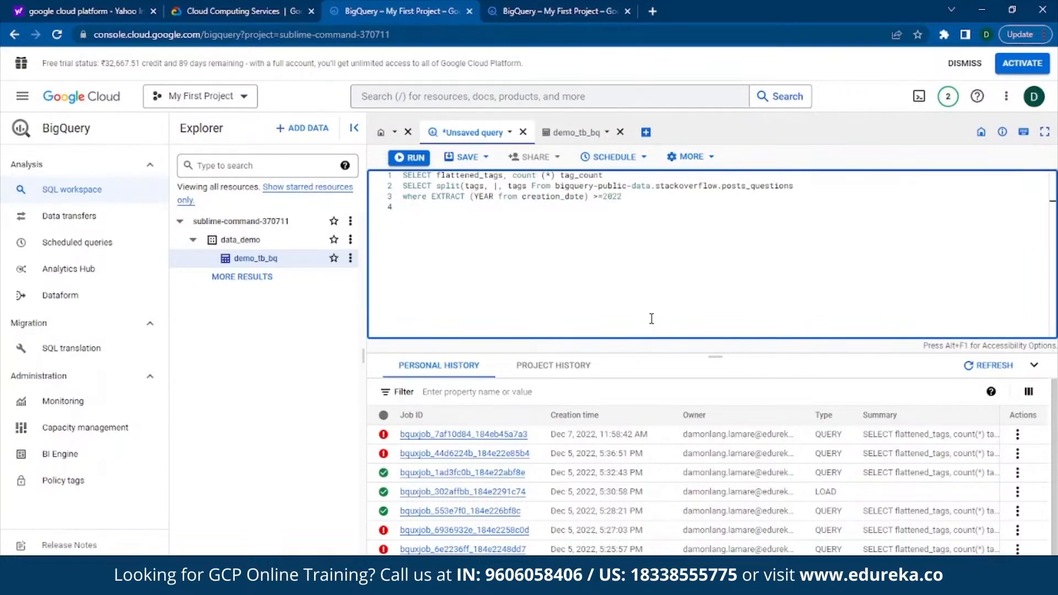
type("cross join unnest")
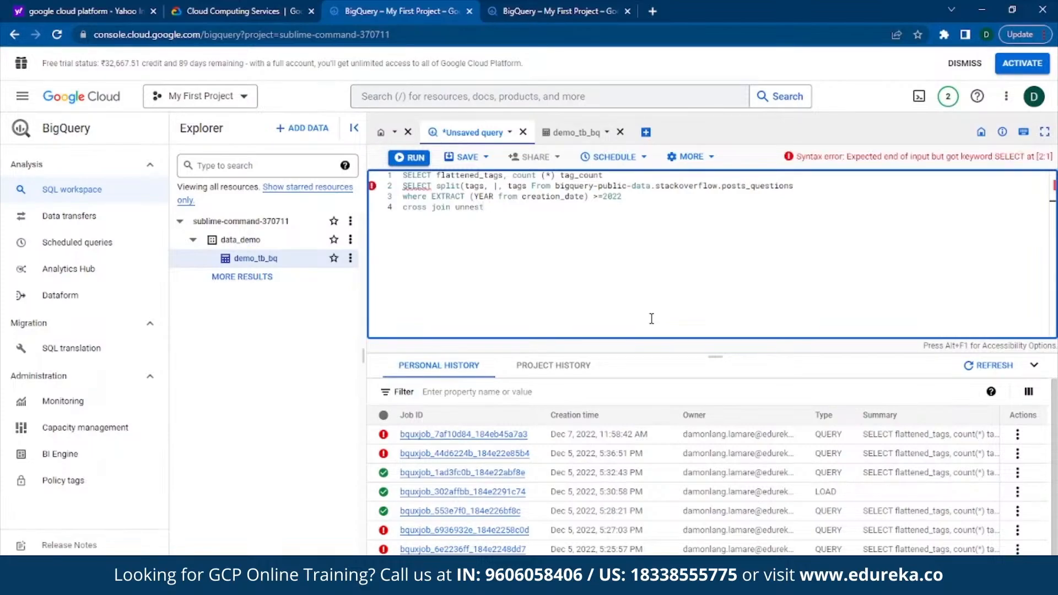
type(" (")
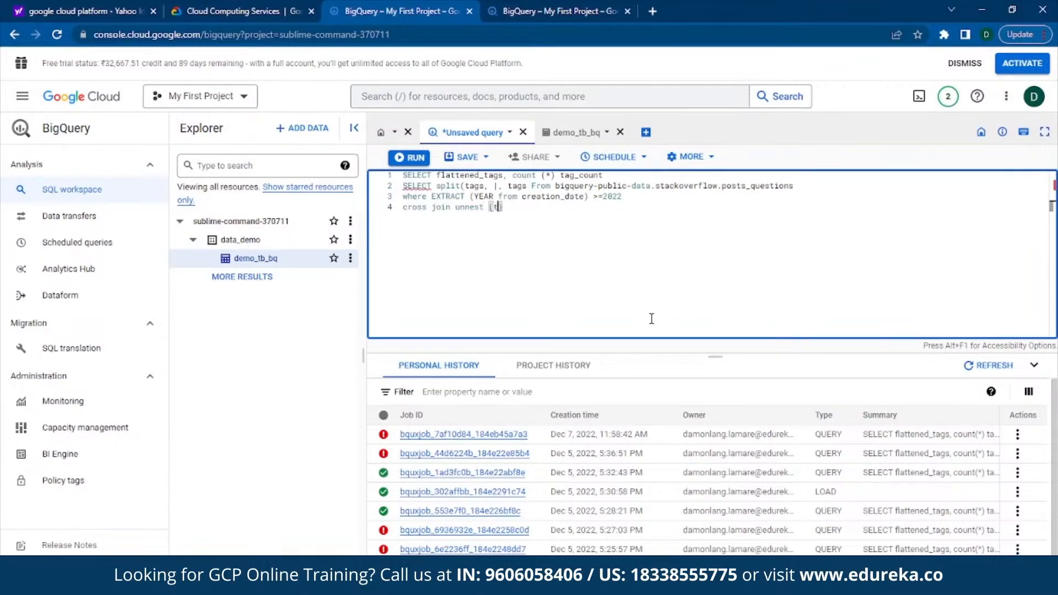
type("tags) flattened")
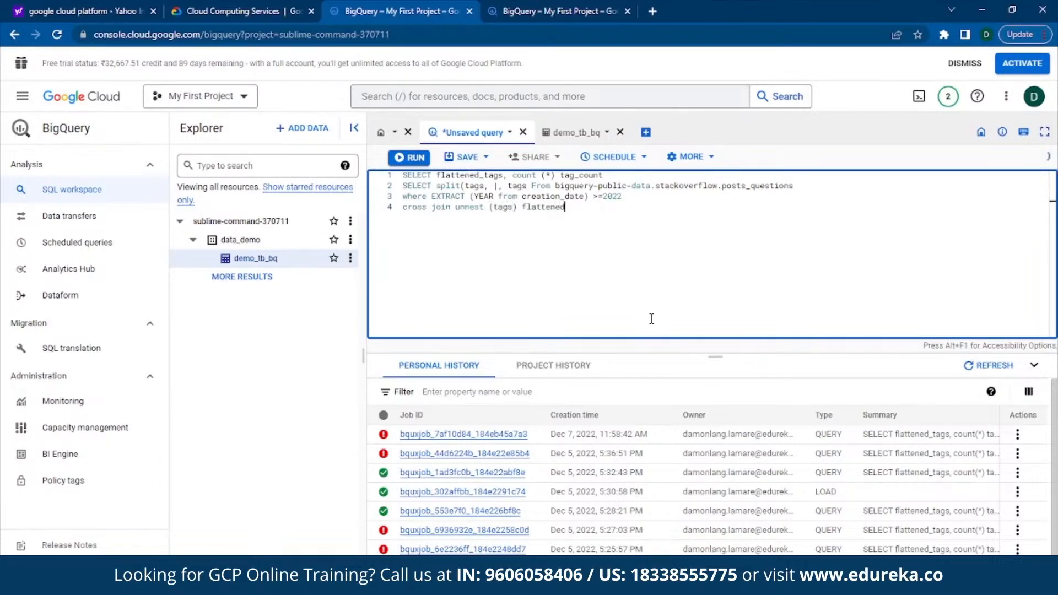
type("_tags")
Step: Add the clause "group by flattened_tags" as the query's fifth line
key("Return")
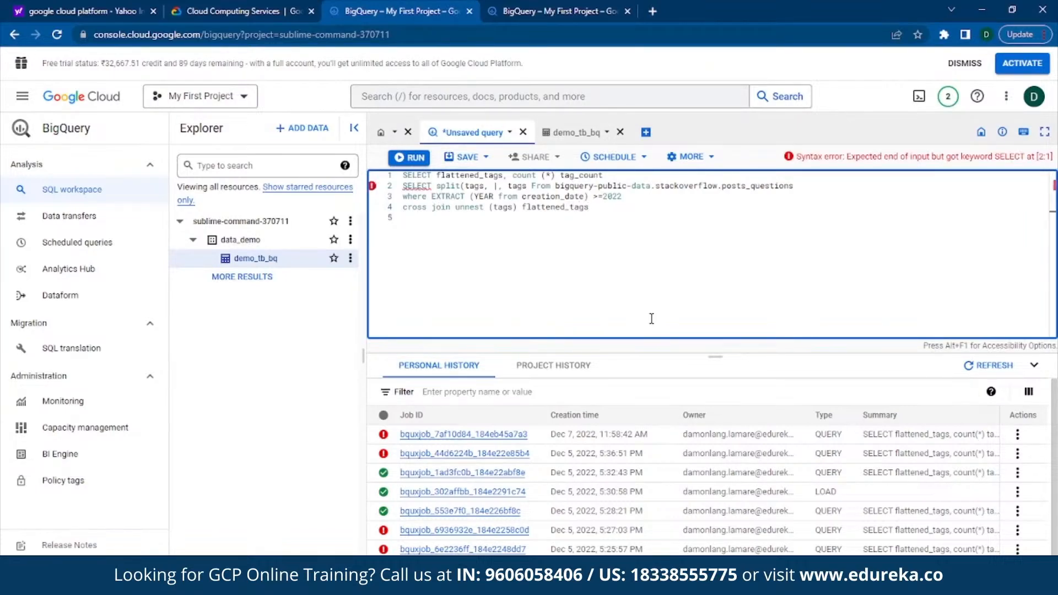
type("group")
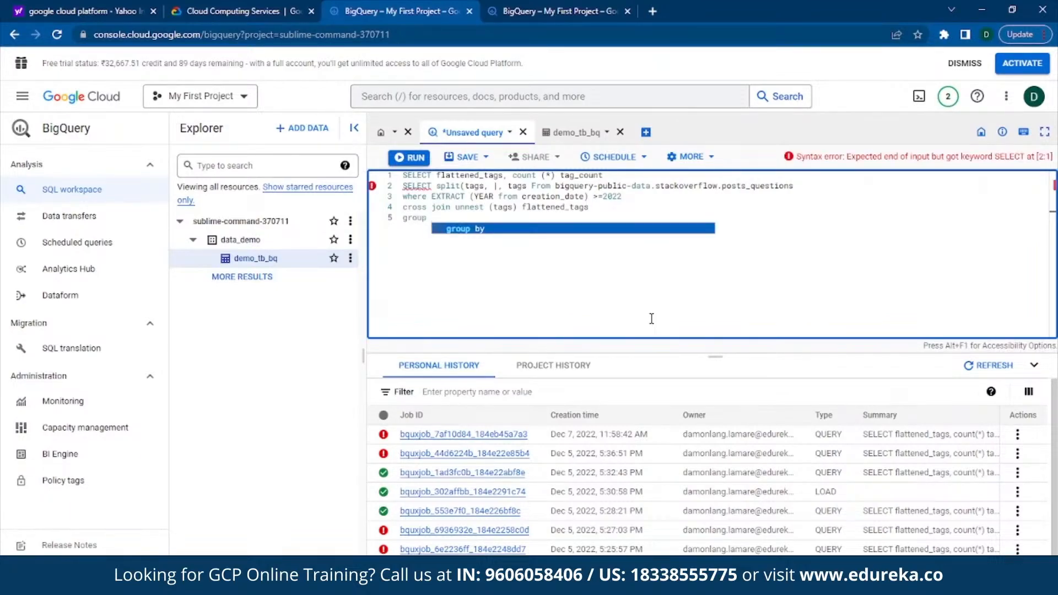
key("Return")
type("fla")
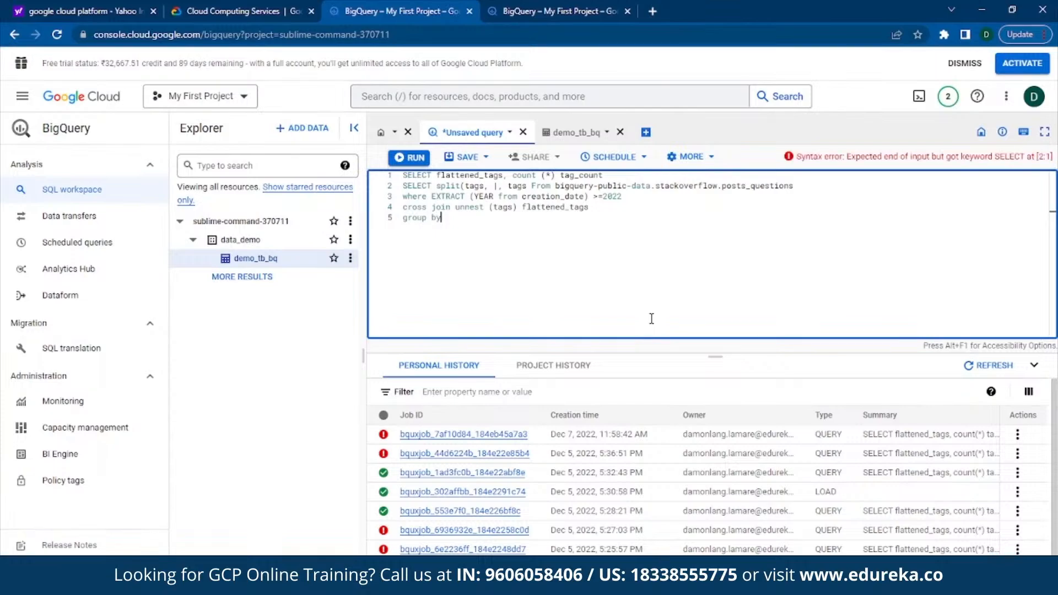
type("ttened")
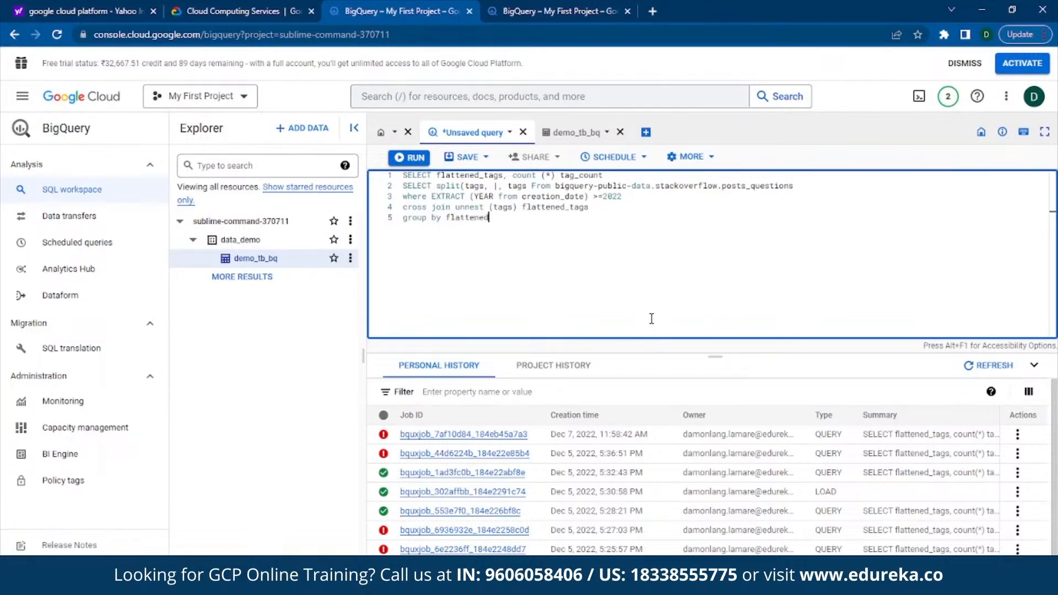
type("_tags")
Step: Add the clause "order by flattened_tags" as the query's sixth line
key("Return")
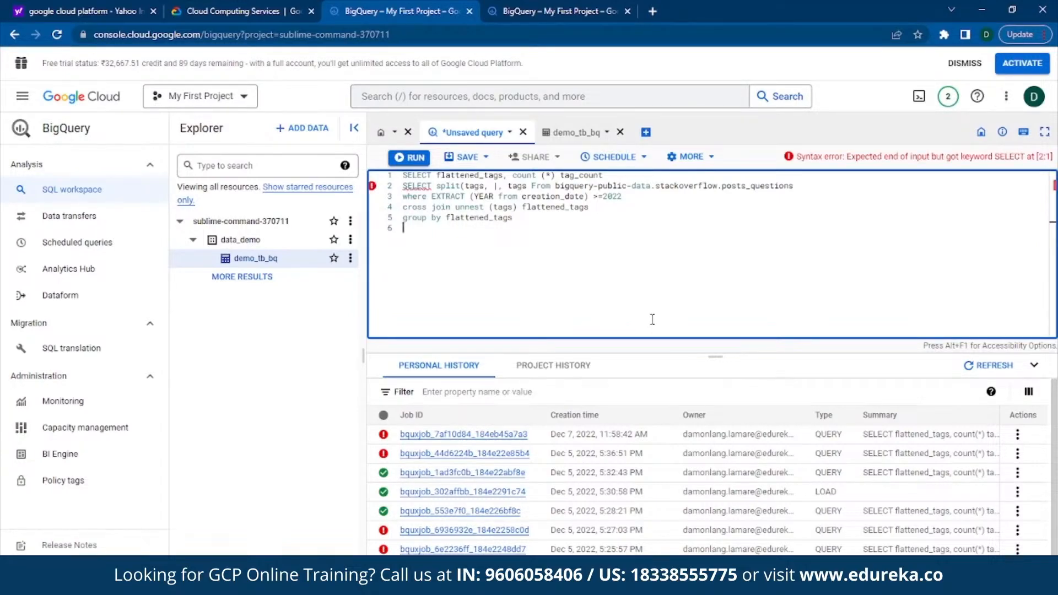
type("or")
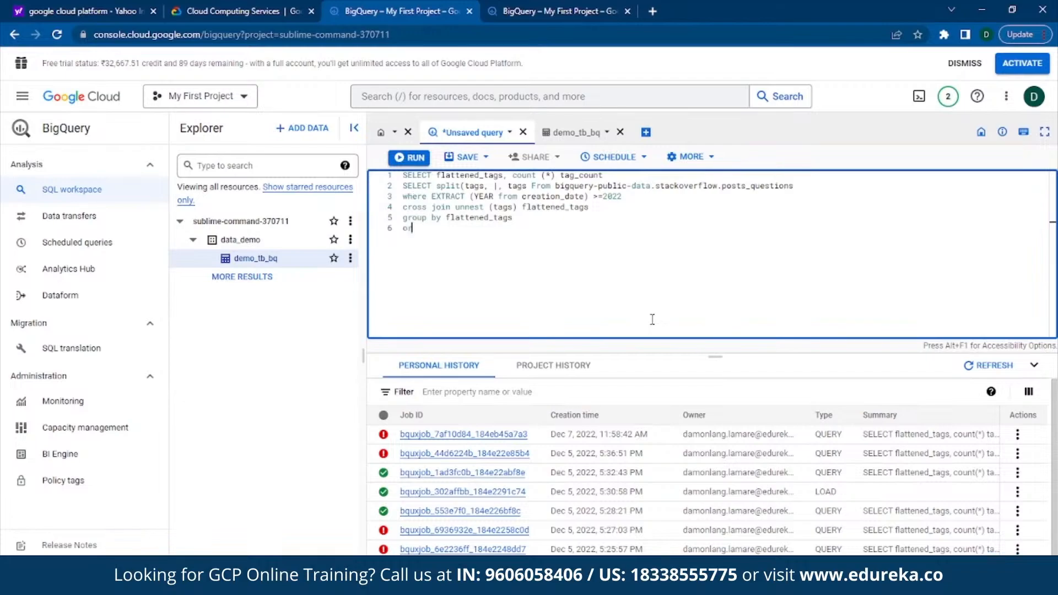
type("der by flattened_tags")
Step: Add the clause "order by tag_count desc" as the query's seventh line
key("Return")
type("o")
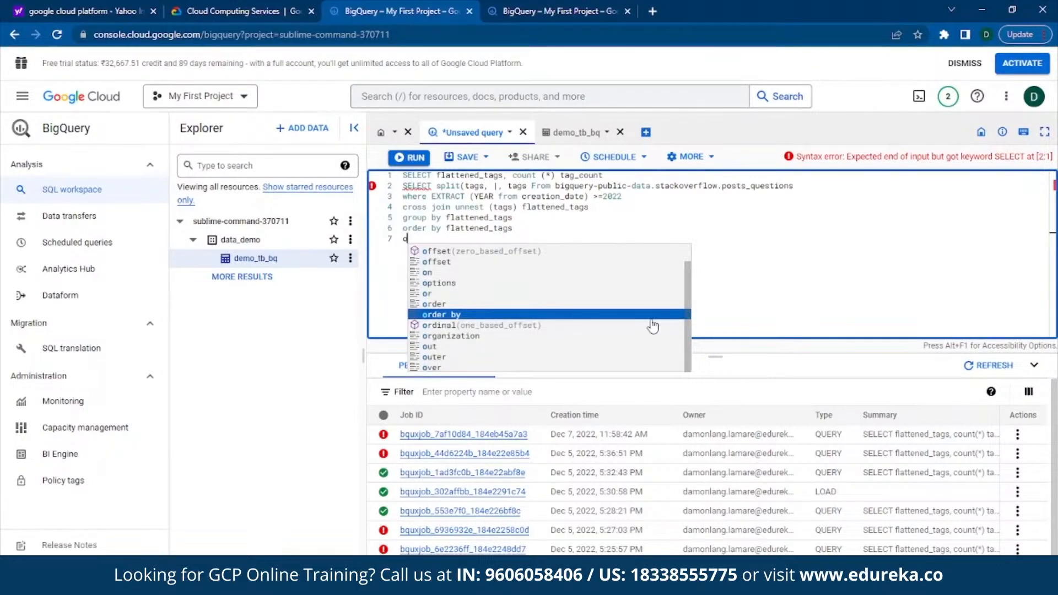
type("rder by")
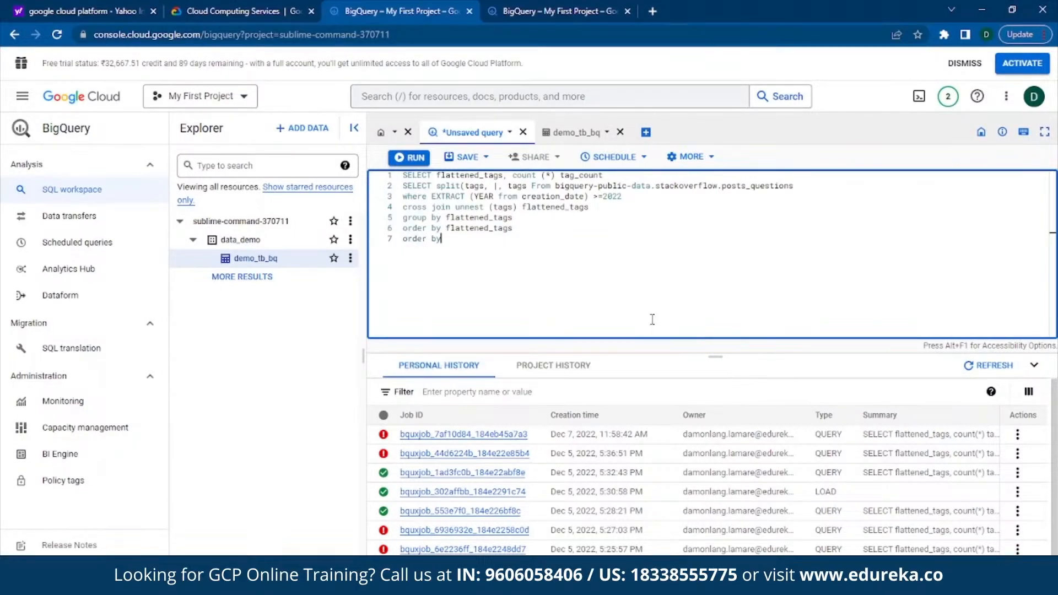
type(" tag_count desc")
Step: Add "limit 10" as the query's last line
key("Return")
type("limit 10")
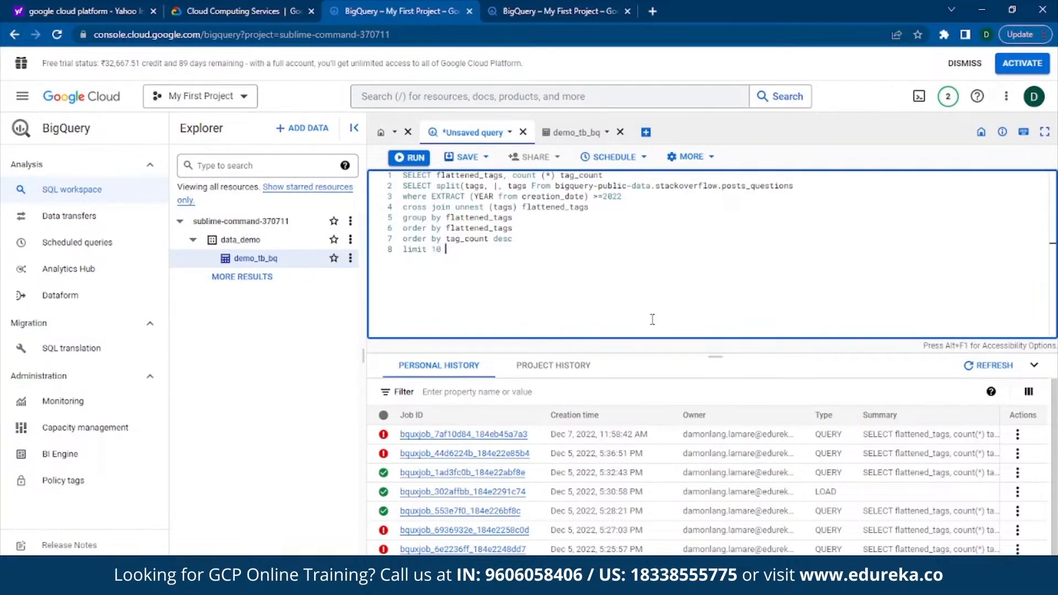
Step: Correct the query's second line to open with a parenthesis before SELECT and read split(tags,'|')tags
left_click(403, 187)
type("(")
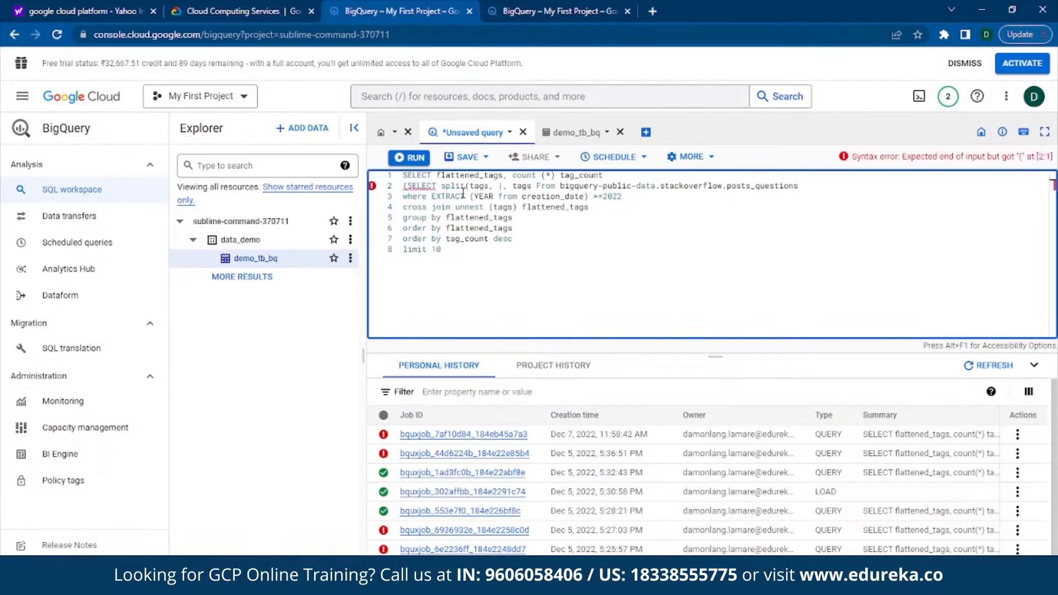
left_click(508, 186)
key("BackSpace")
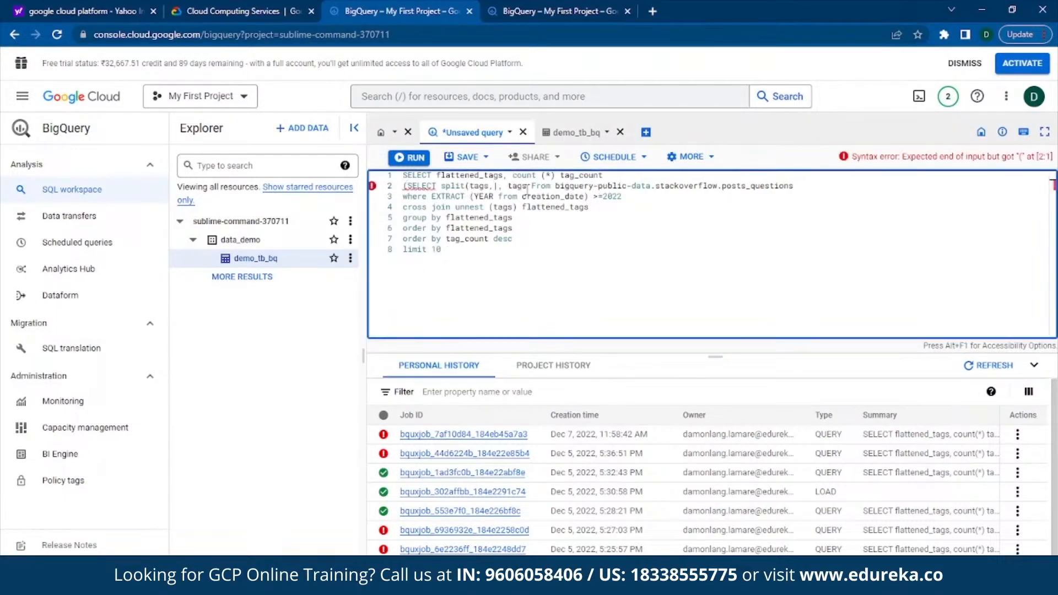
type("')")
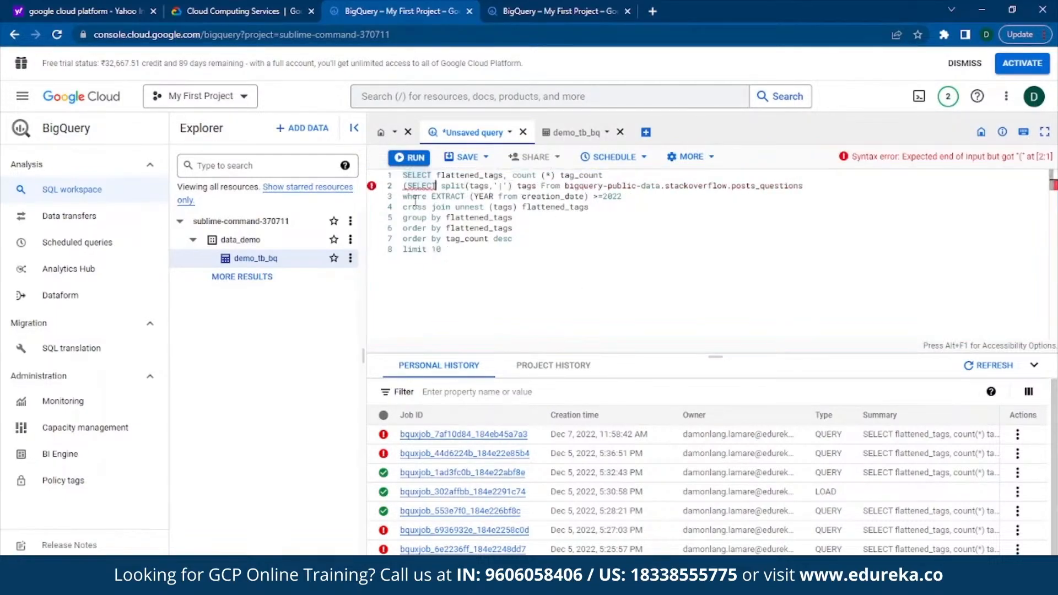
left_click(409, 186)
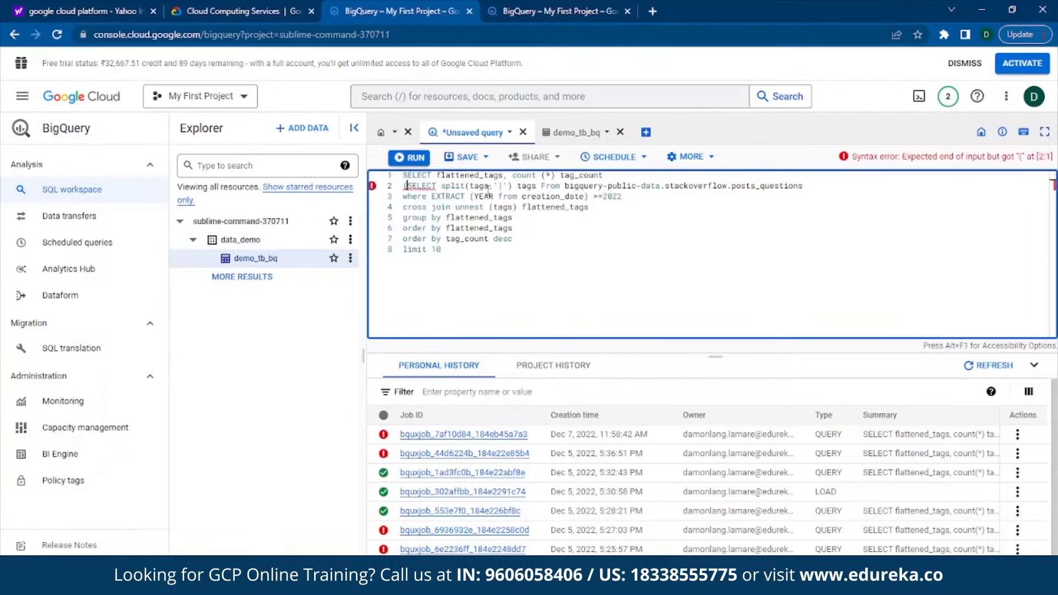
left_click(517, 186)
key("BackSpace")
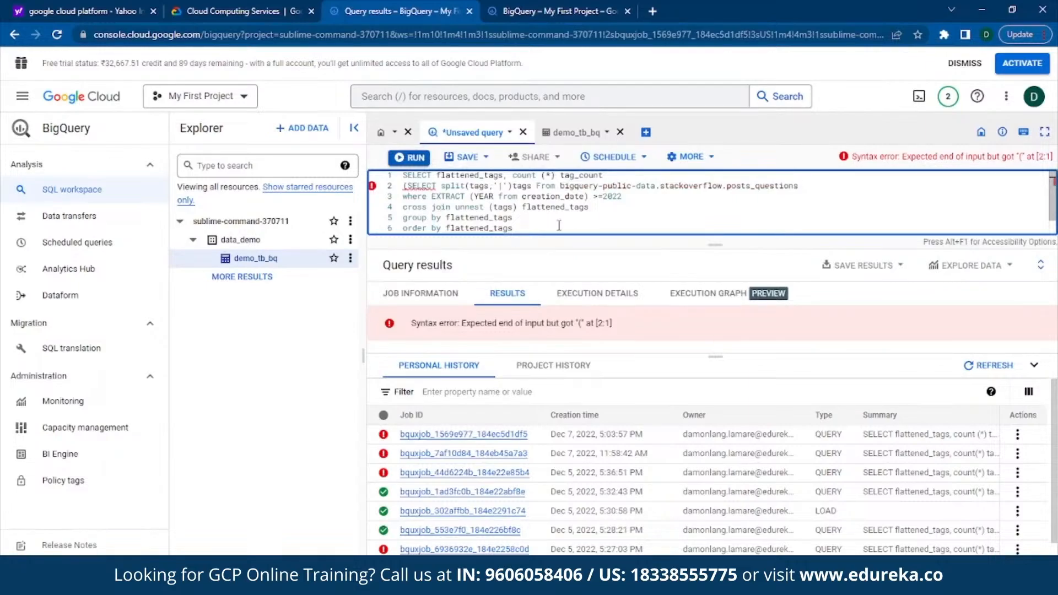
Step: Append "from" to the query's first line and remove the space before (tags) in the unnest call
left_click(626, 175)
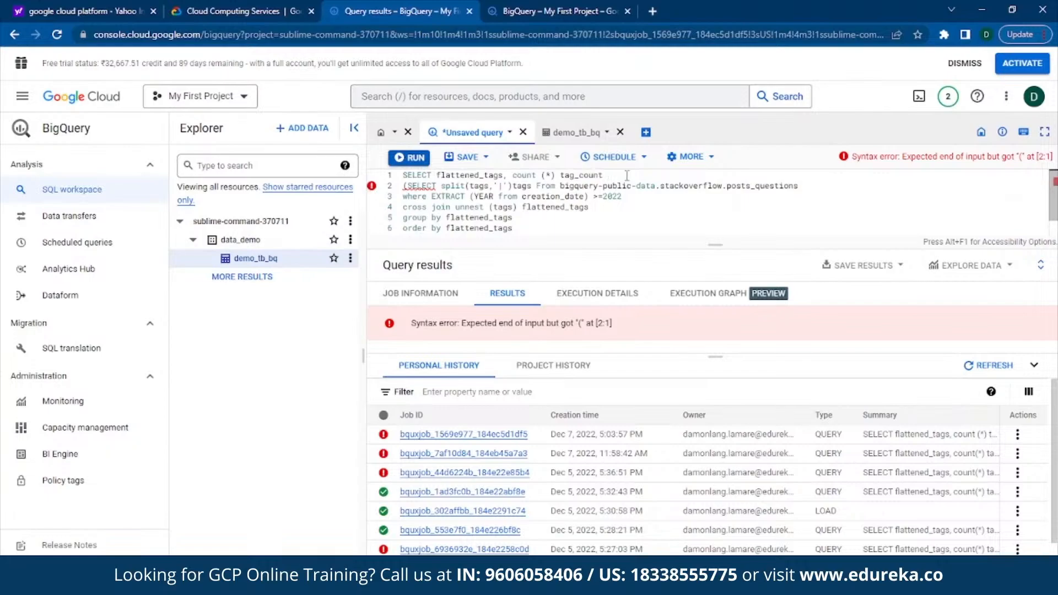
type("from")
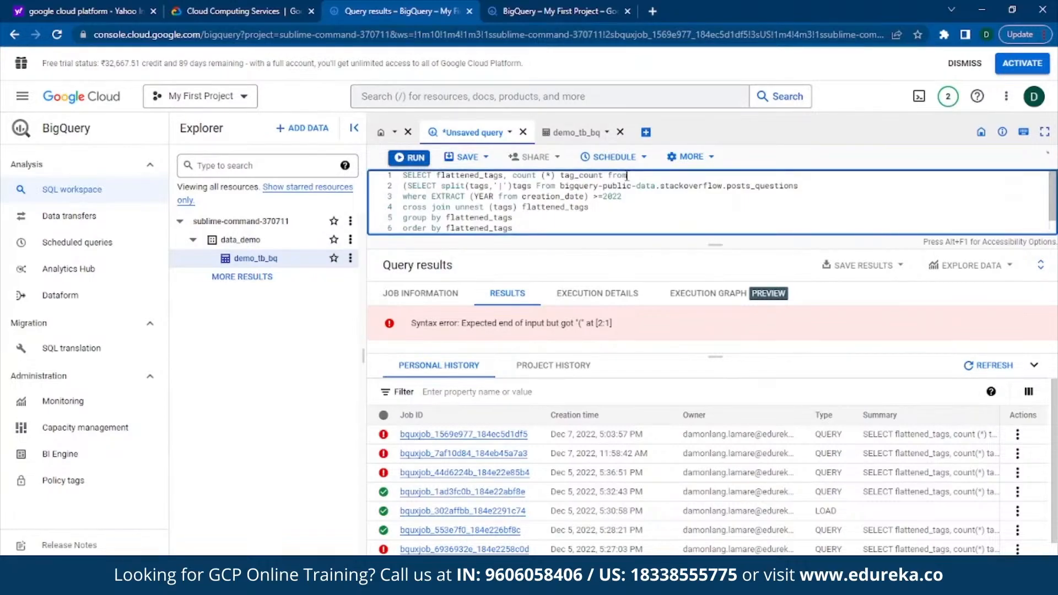
left_click(507, 219)
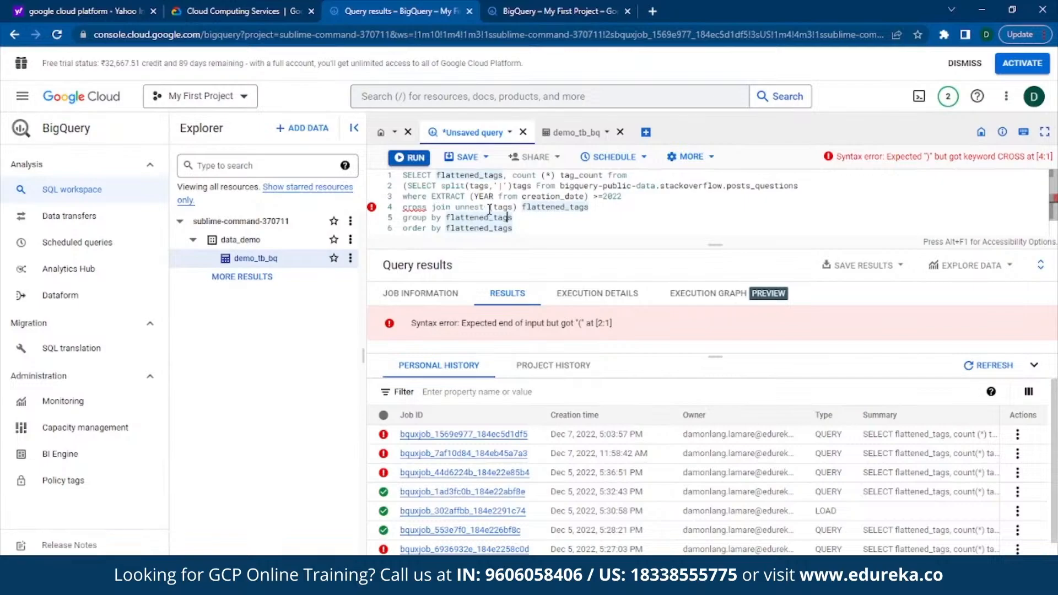
left_click(489, 208)
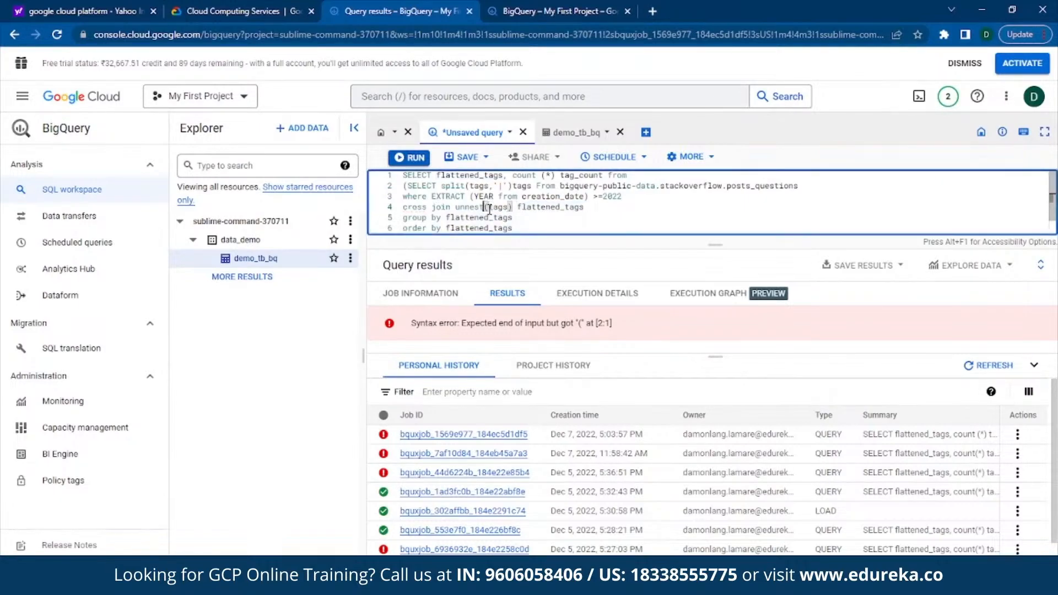
key("BackSpace")
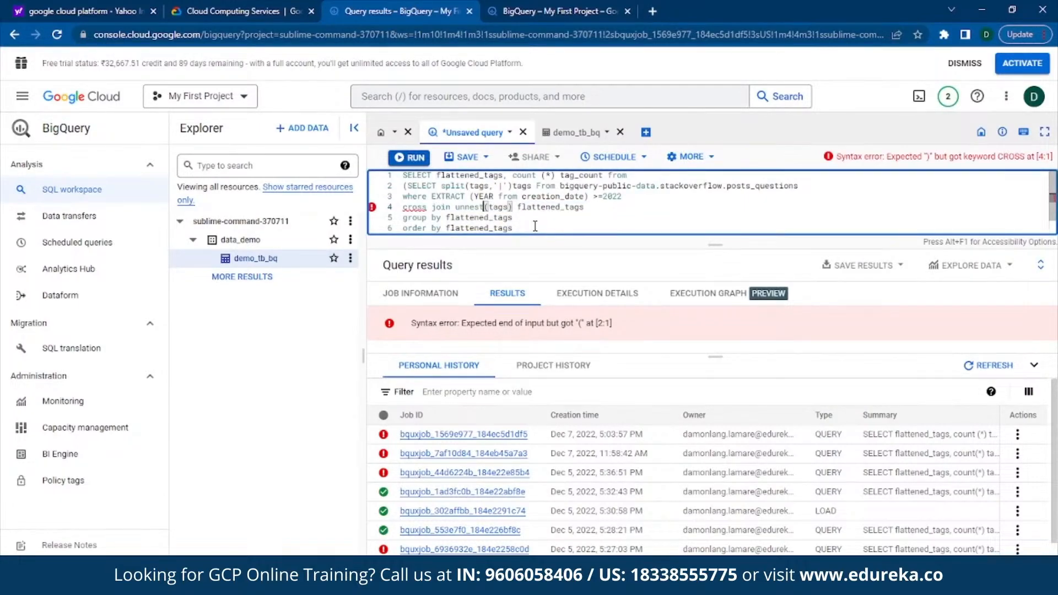
Step: Close the subquery with a parenthesis after 2022 and remove the "order by flattened_tags" line
scroll(535, 226, "down", 1)
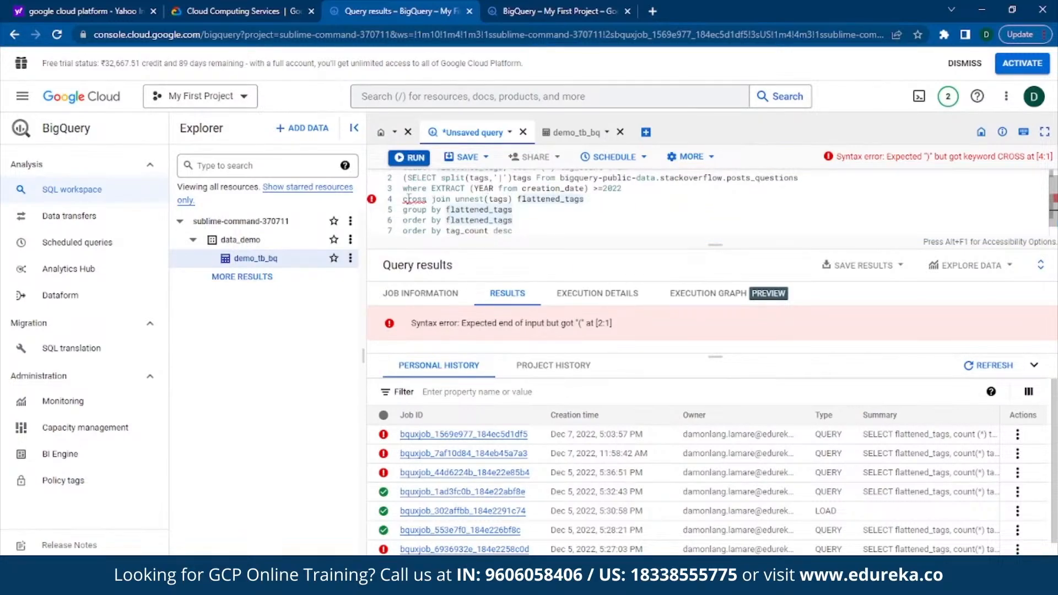
left_click(428, 198)
type("join")
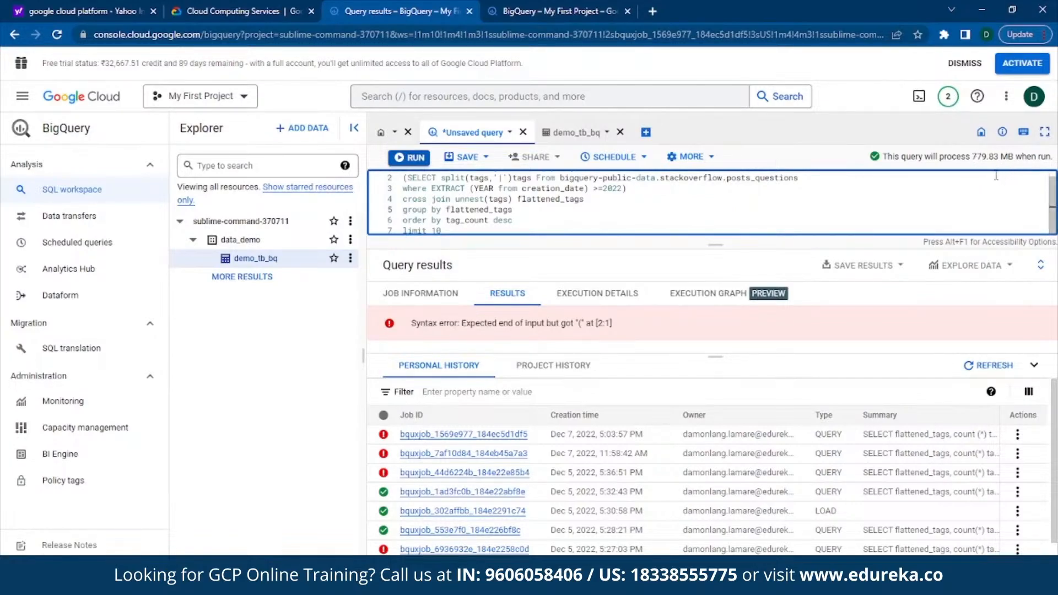
Step: Run the query and look through the table of tags and their counts
left_click(416, 158)
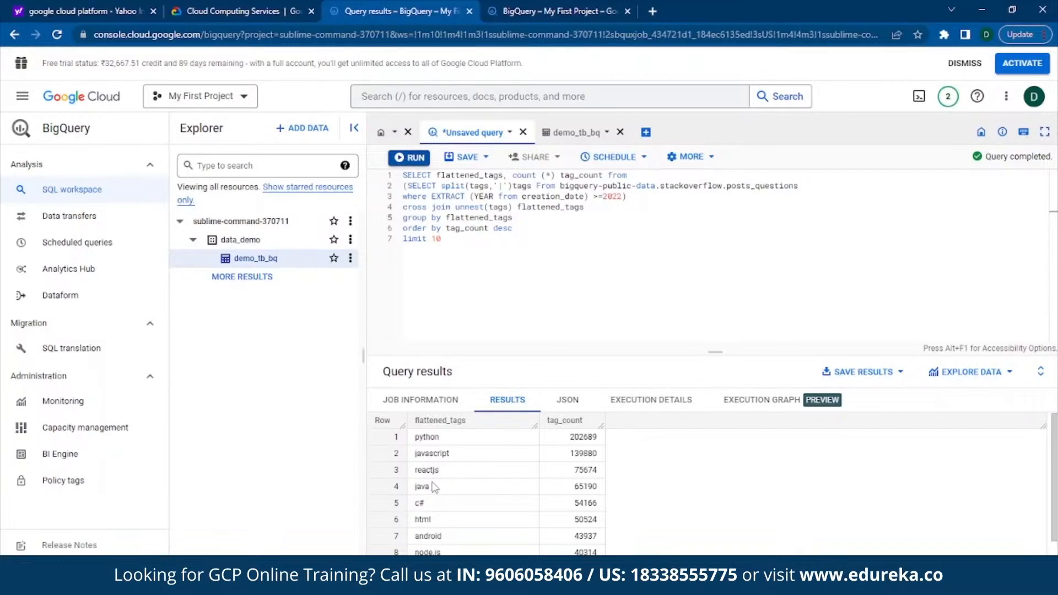
scroll(562, 505, "down", 1)
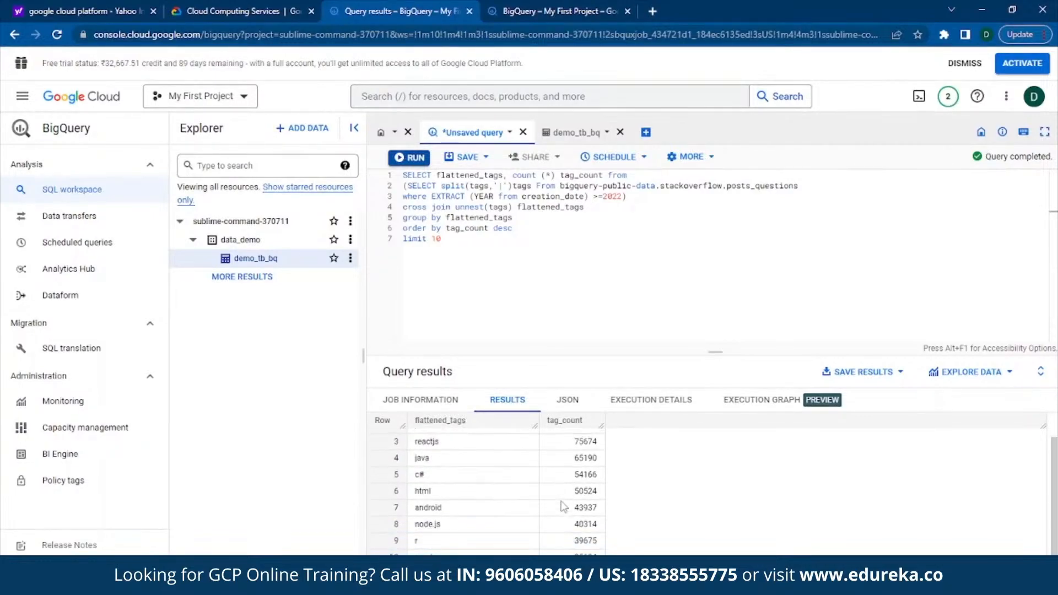
scroll(524, 527, "up", 1)
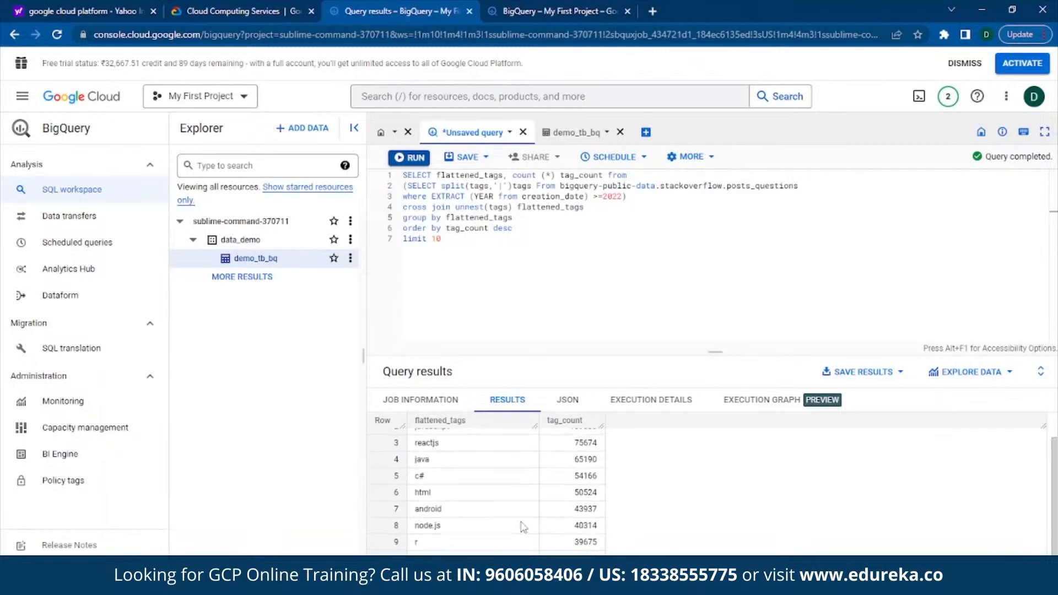
scroll(524, 528, "down", 1)
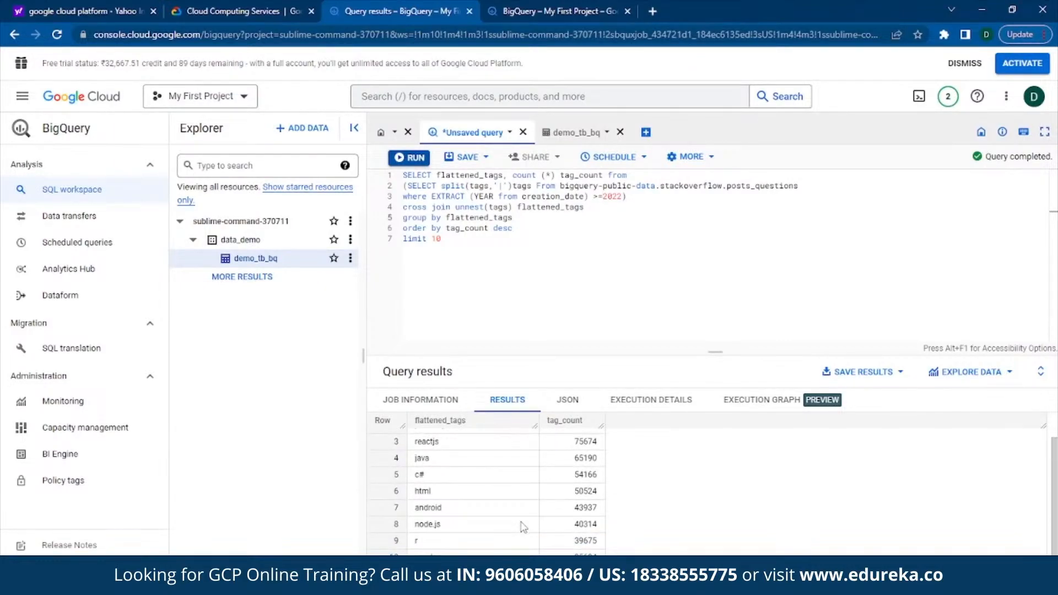
scroll(524, 527, "up", 1)
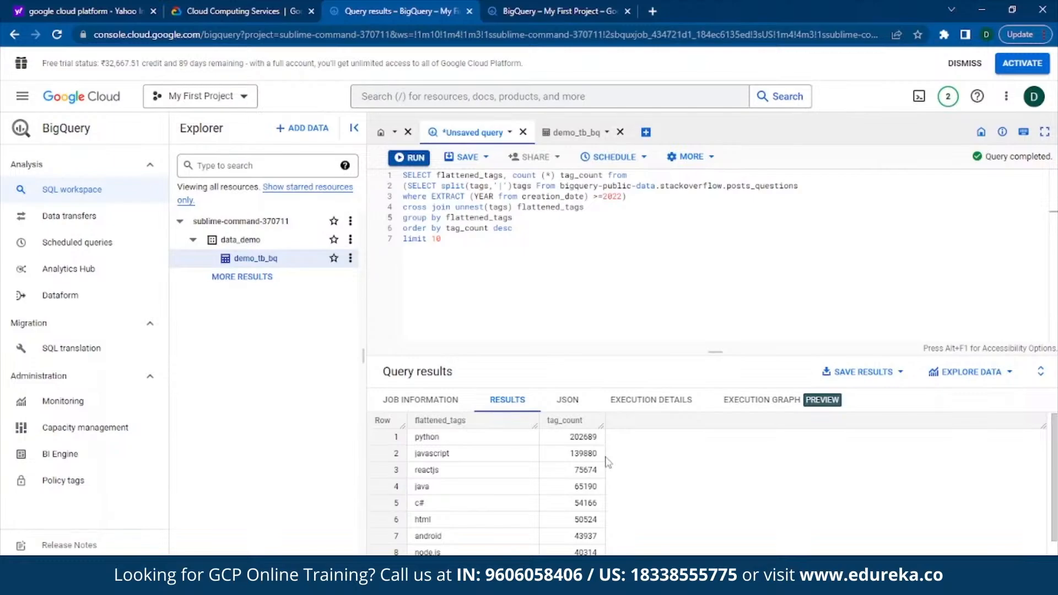
Step: View the query results as JSON, and return to the results table
left_click(555, 402)
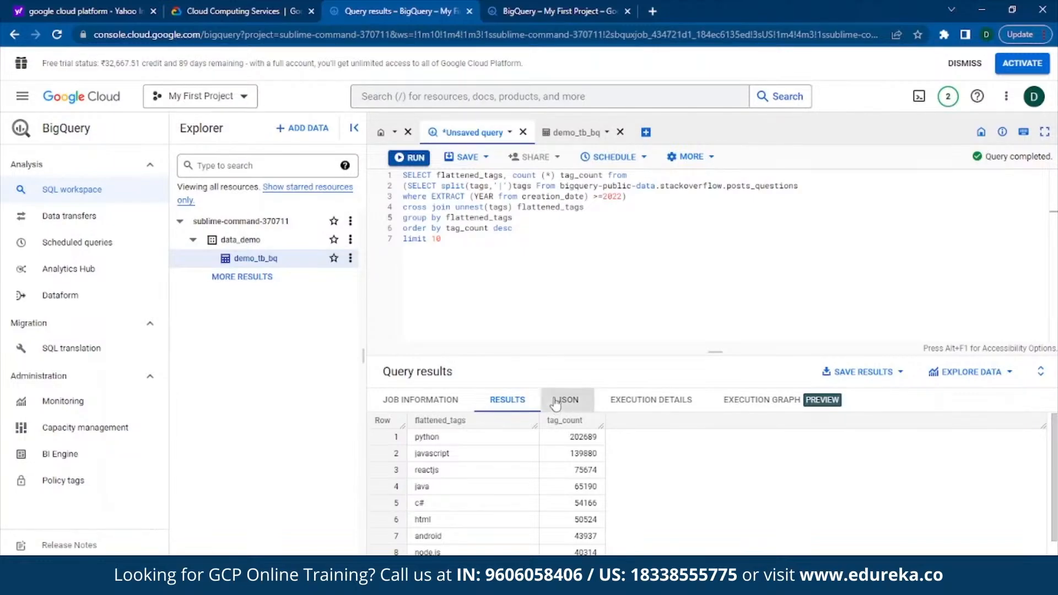
scroll(573, 455, "down", 3)
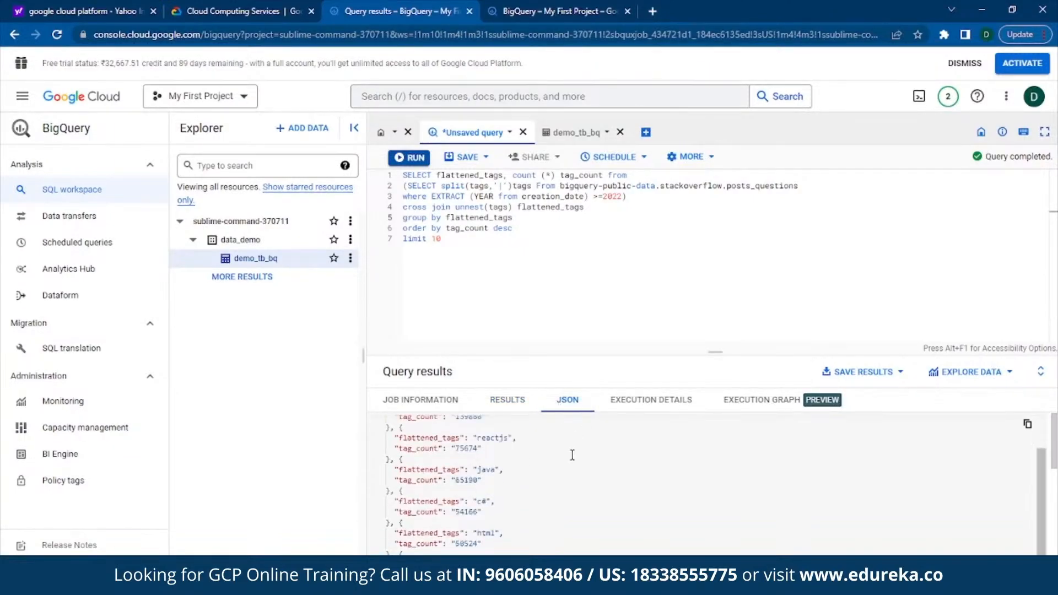
left_click(500, 404)
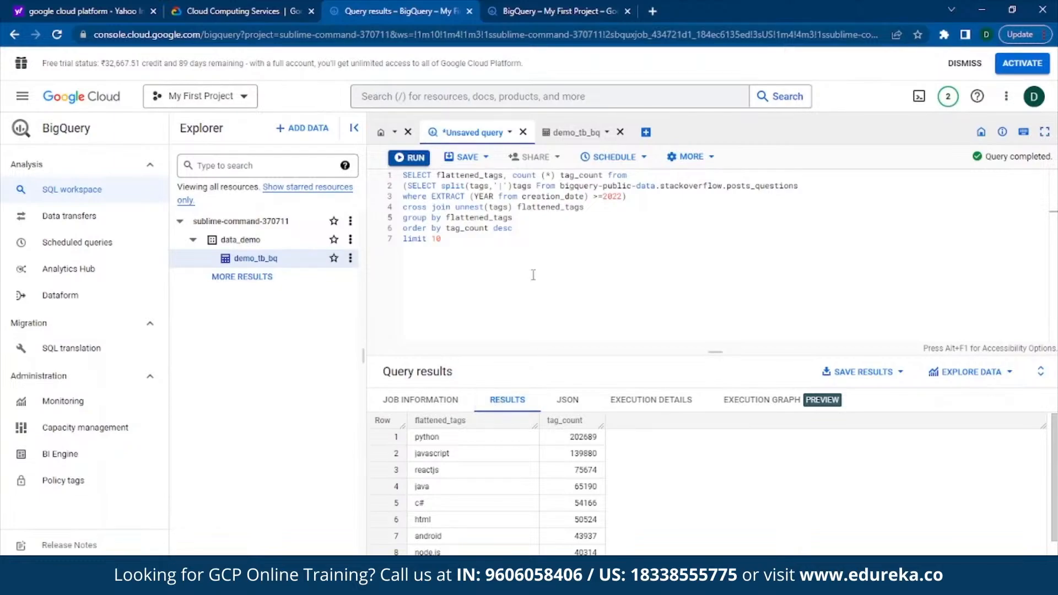
Step: Save the query under the proposed name with its visibility set to public
left_click(461, 160)
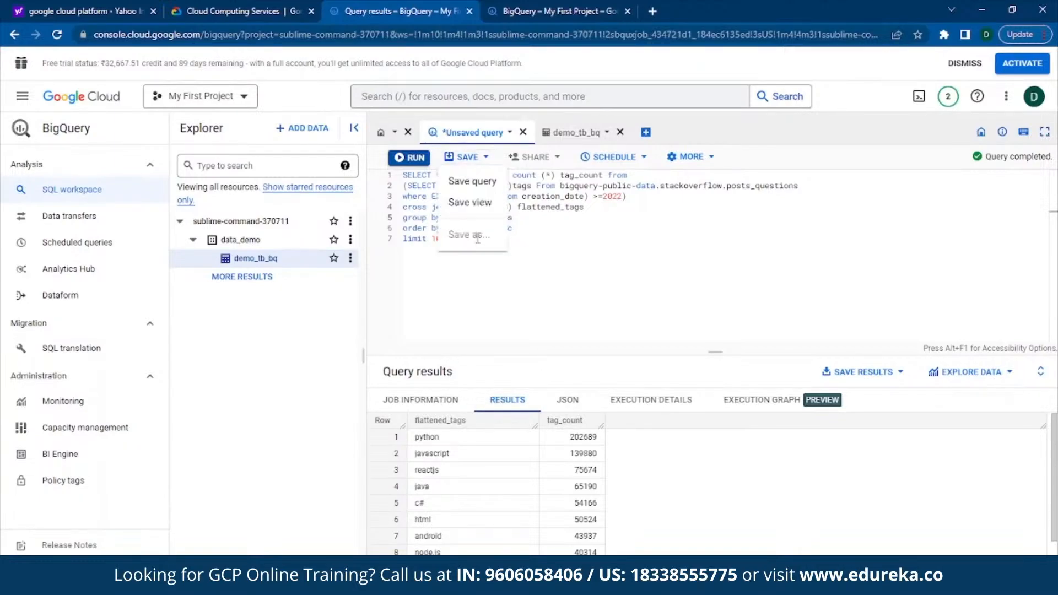
left_click(477, 188)
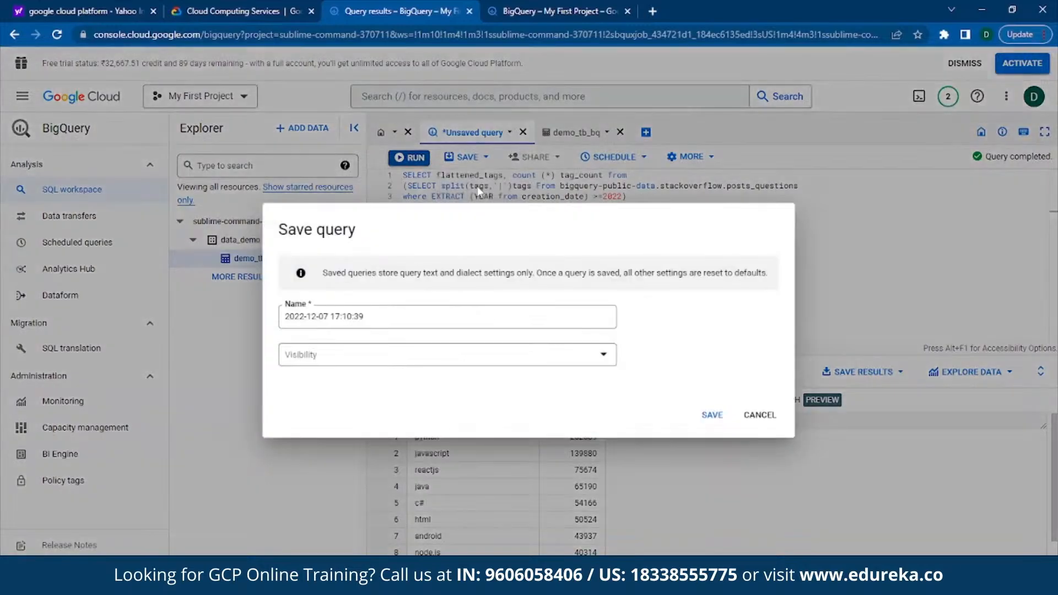
left_click(614, 361)
left_click(543, 406)
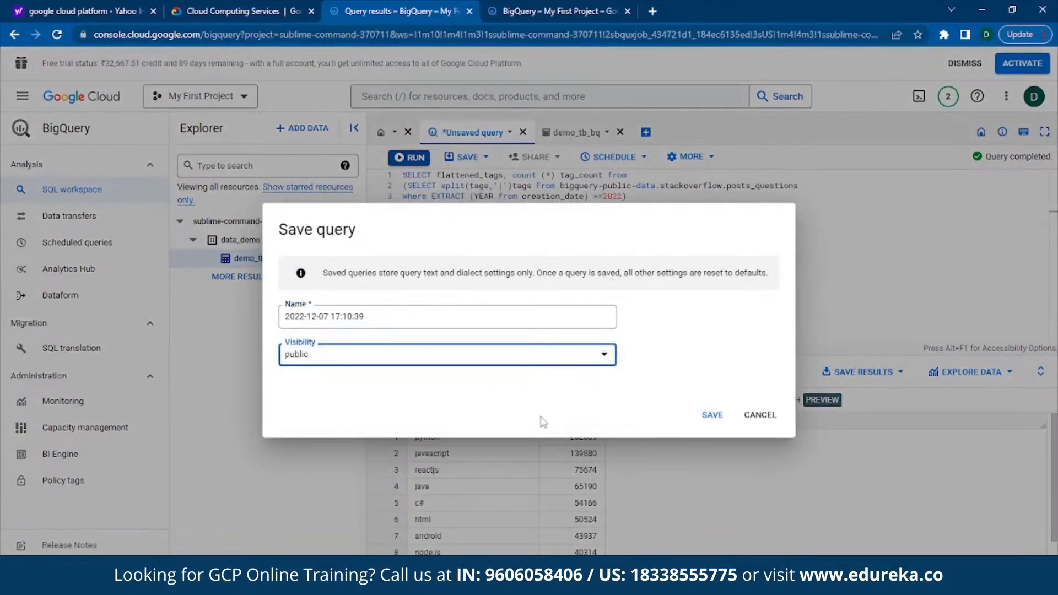
left_click(701, 420)
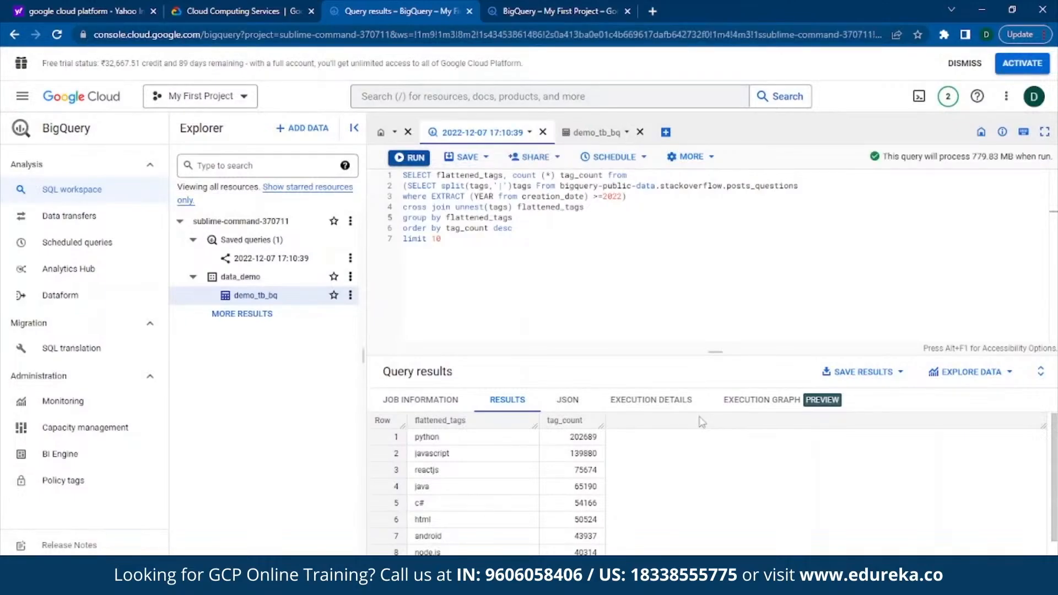
Step: Examine the JSON output of the saved query from the first tag entry to the last
left_click(566, 402)
scroll(560, 478, "down", 1)
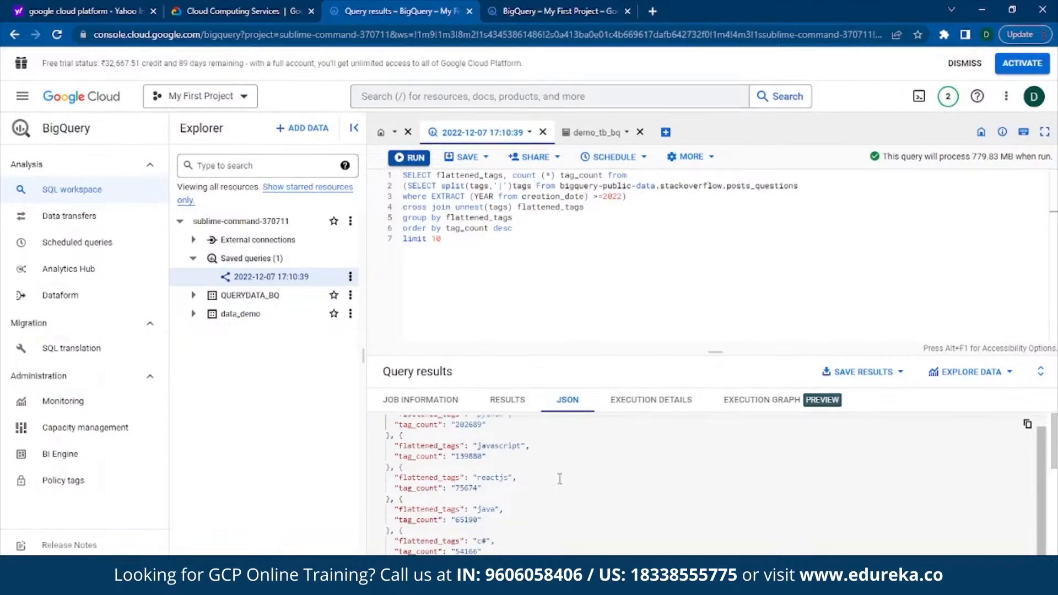
scroll(559, 477, "up", 1)
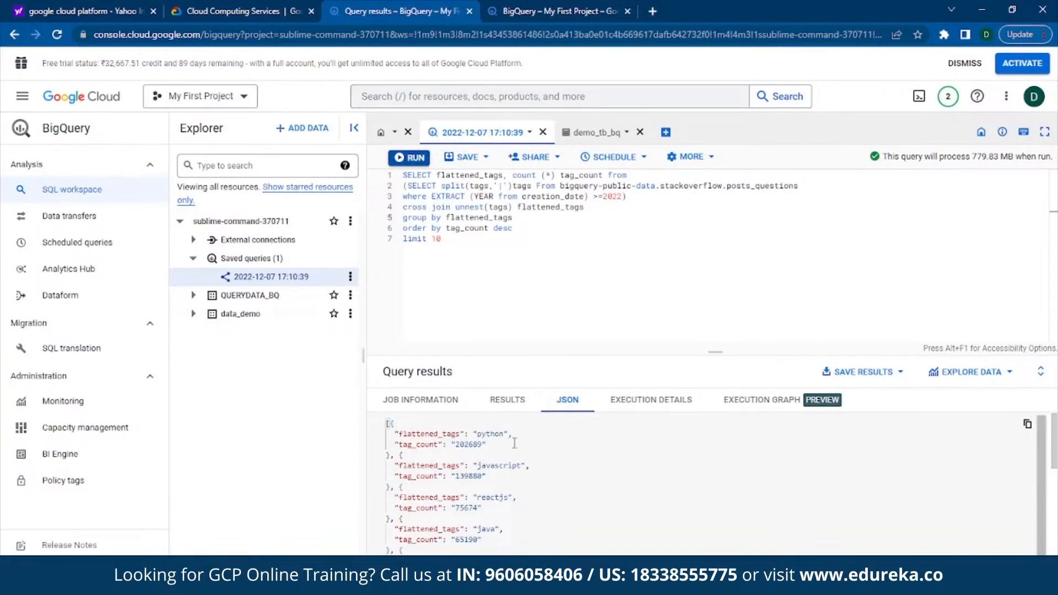
scroll(505, 463, "down", 5)
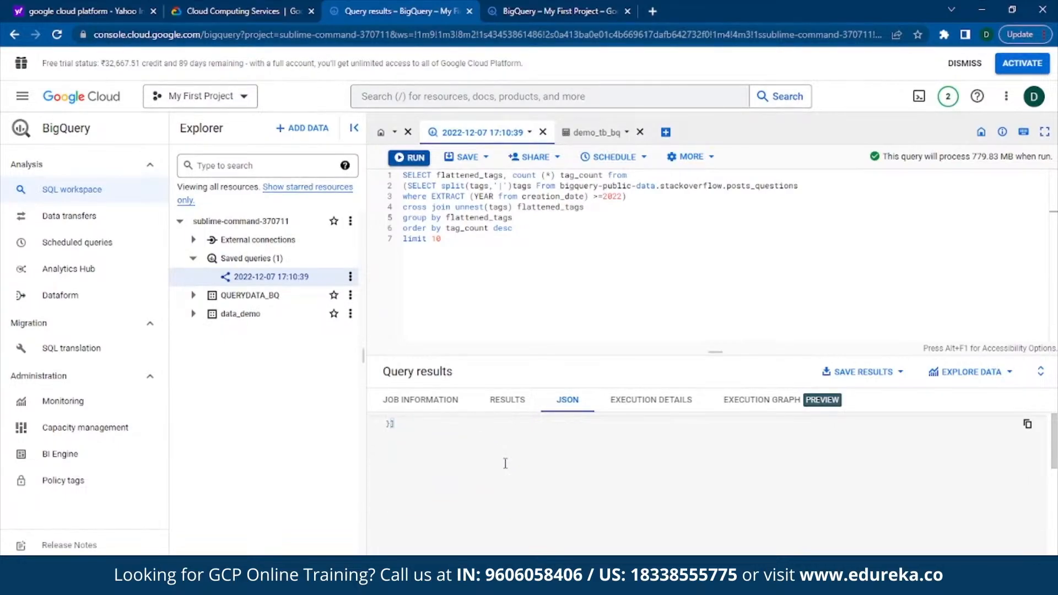
scroll(505, 463, "up", 3)
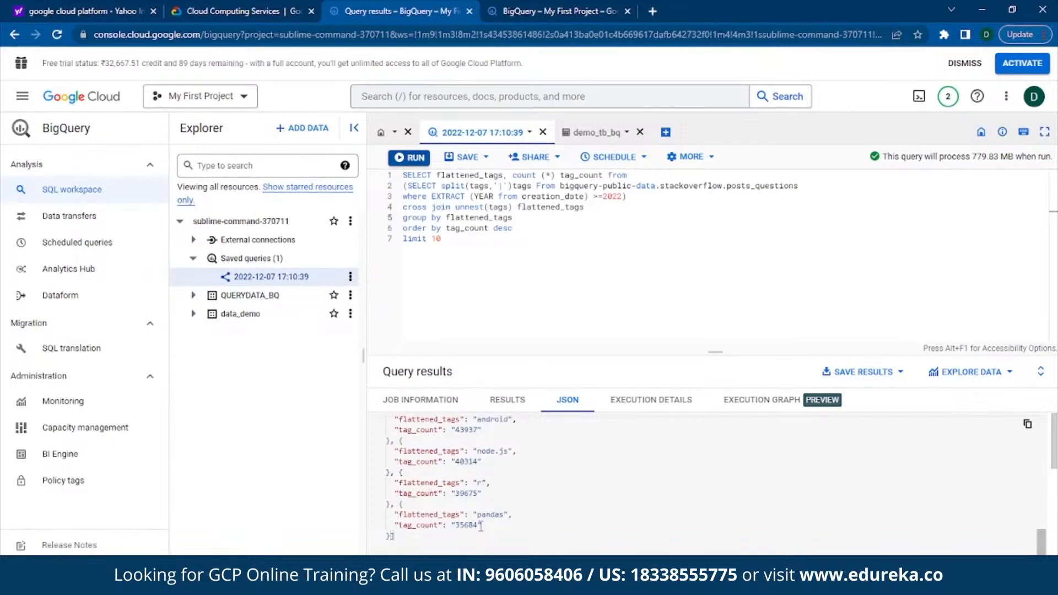
scroll(649, 472, "up", 5)
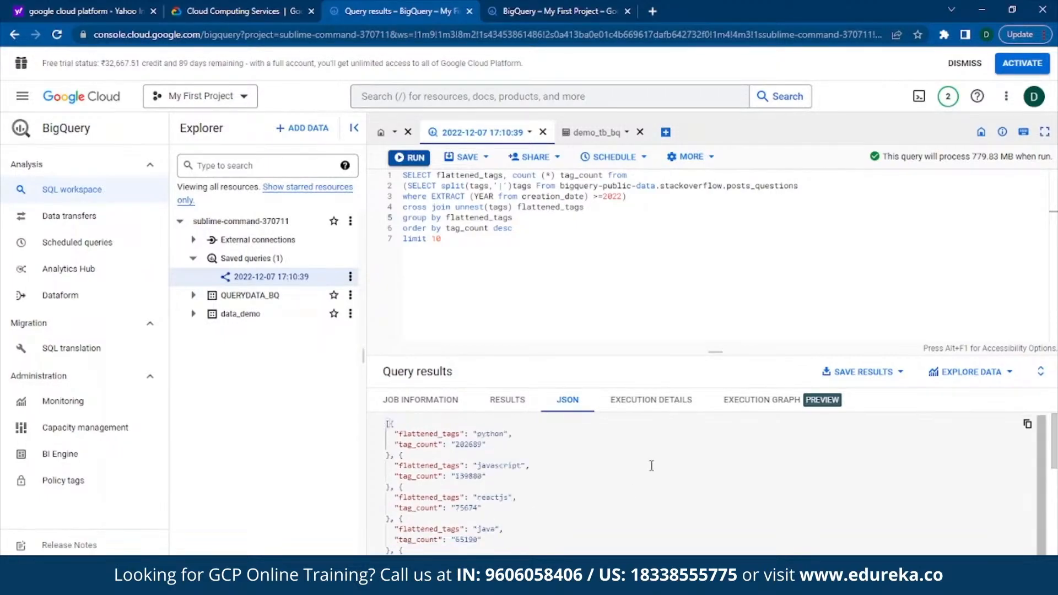
Step: Examine the query's execution details, including the working timing and row counts of each stage
left_click(650, 400)
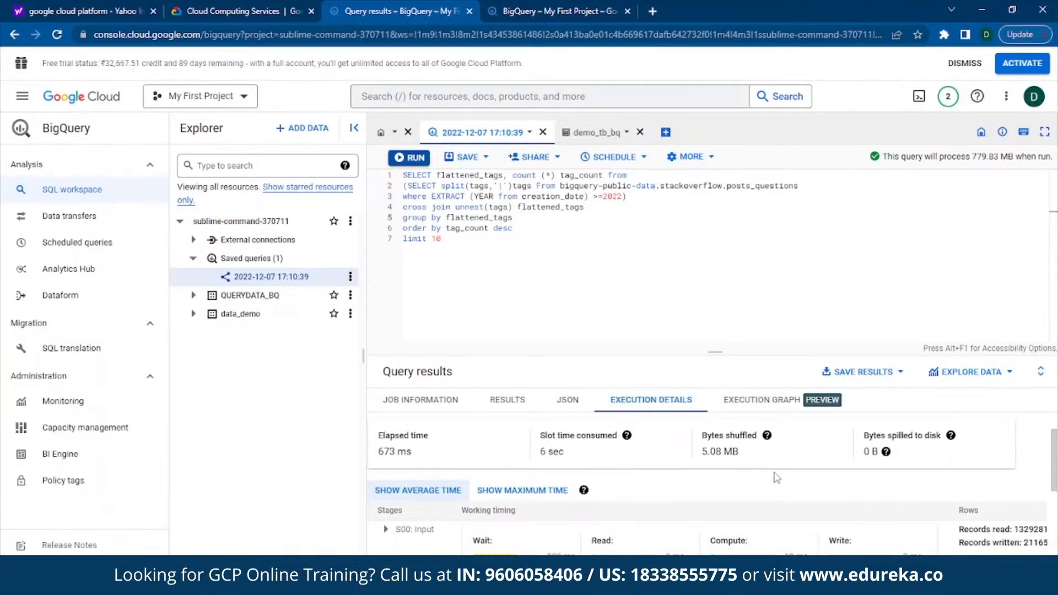
scroll(777, 477, "down", 2)
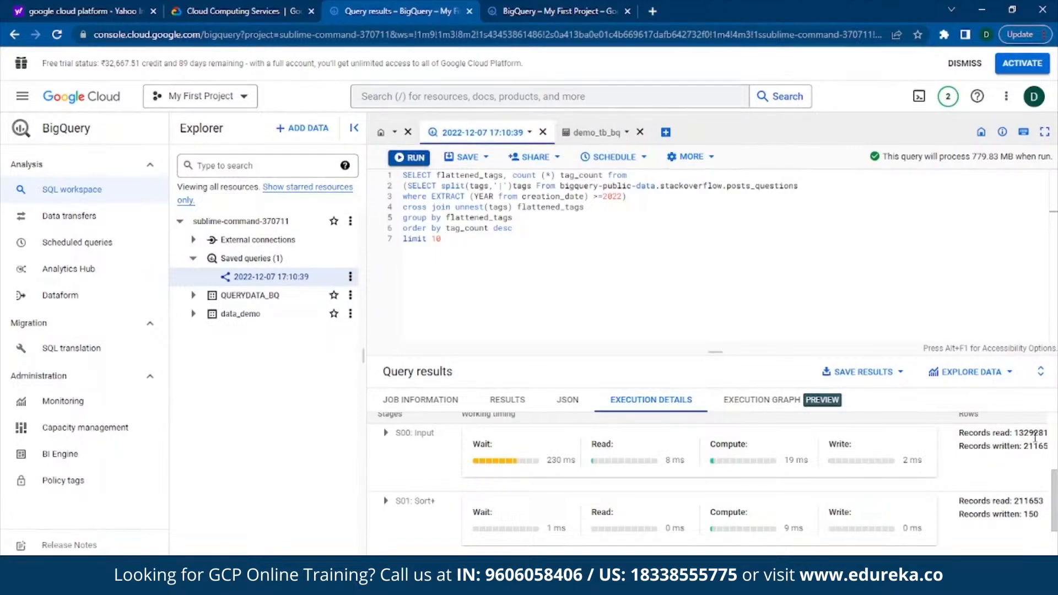
Step: Check the row counts through the output stage, and view the query's execution graph in the expanded results pane
scroll(992, 483, "down", 2)
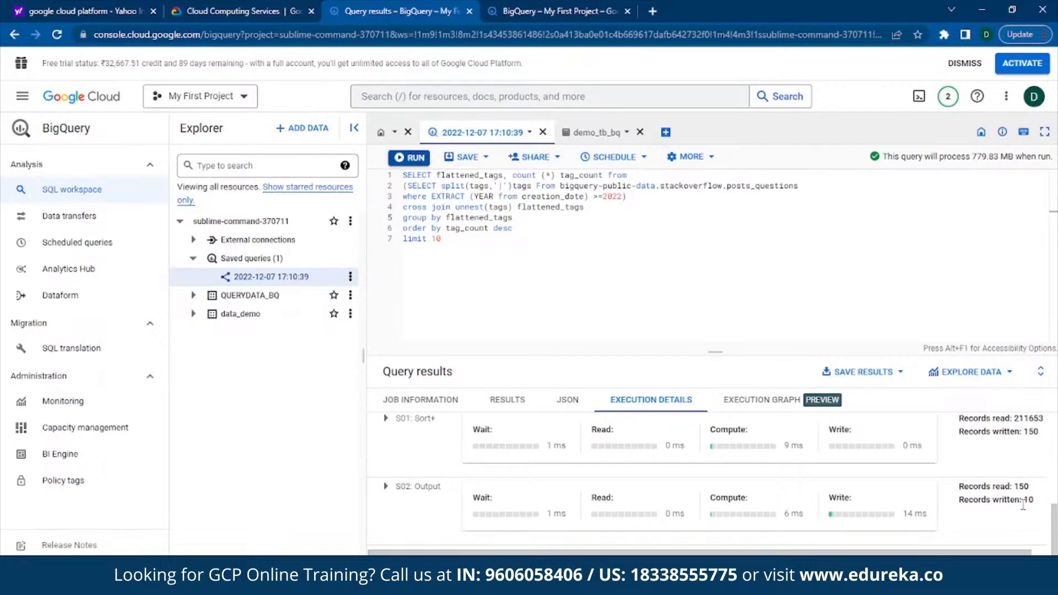
scroll(848, 553, "up", 5)
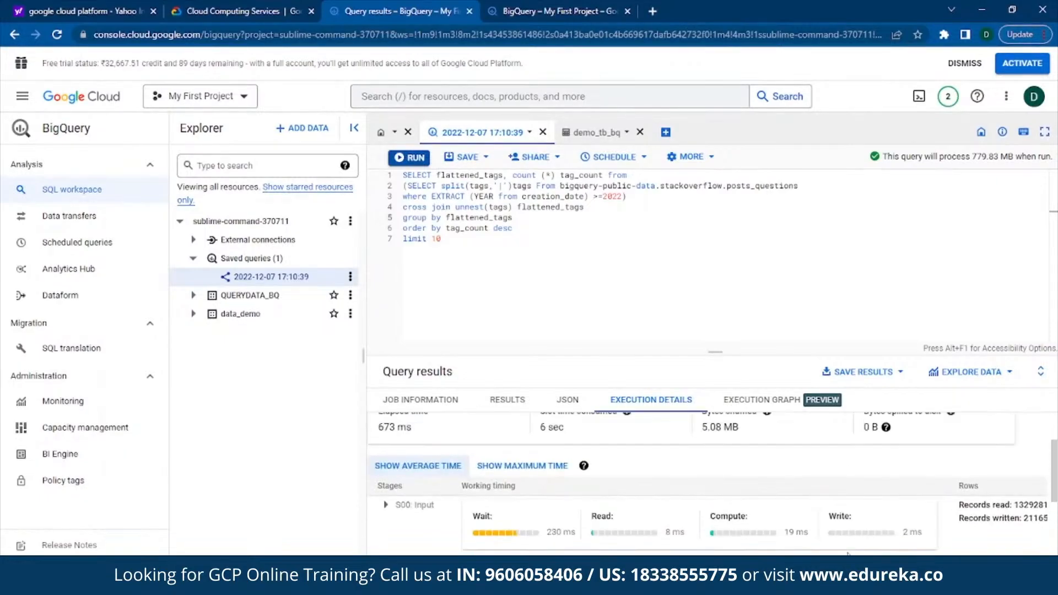
left_click(810, 406)
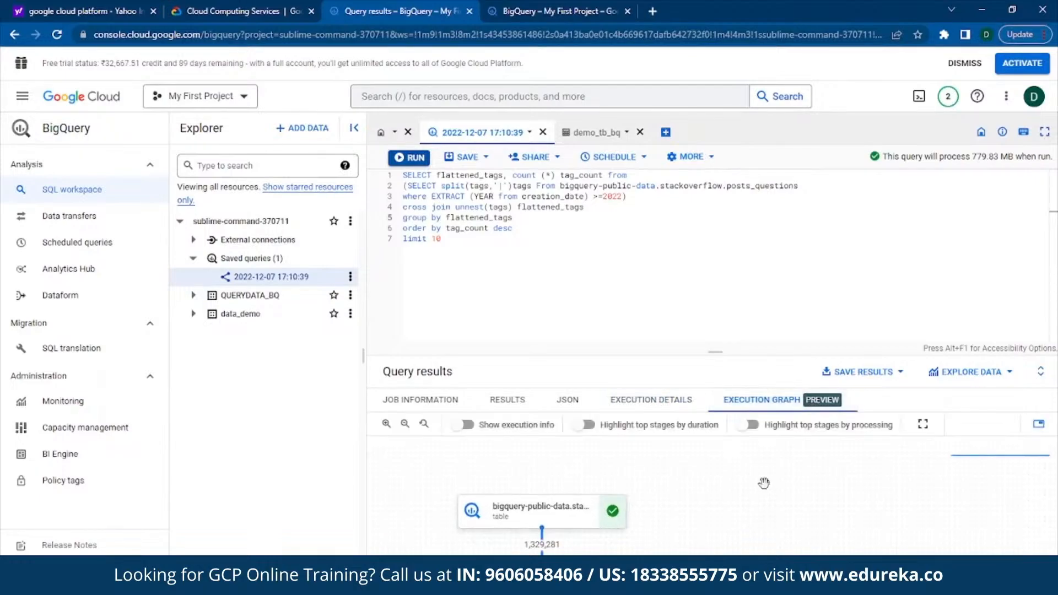
key("ctrl+minus")
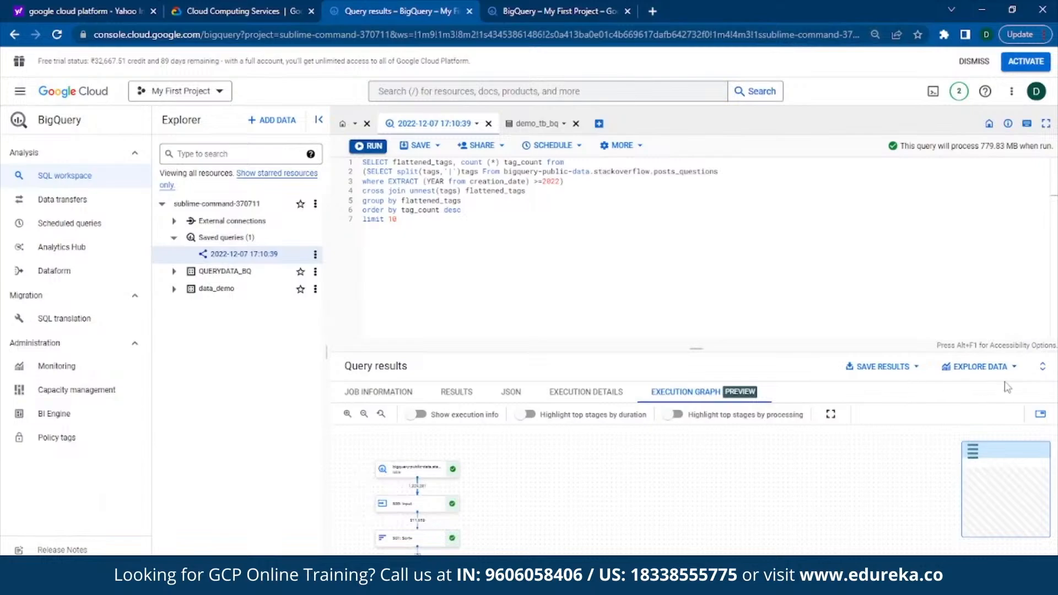
left_click(1042, 367)
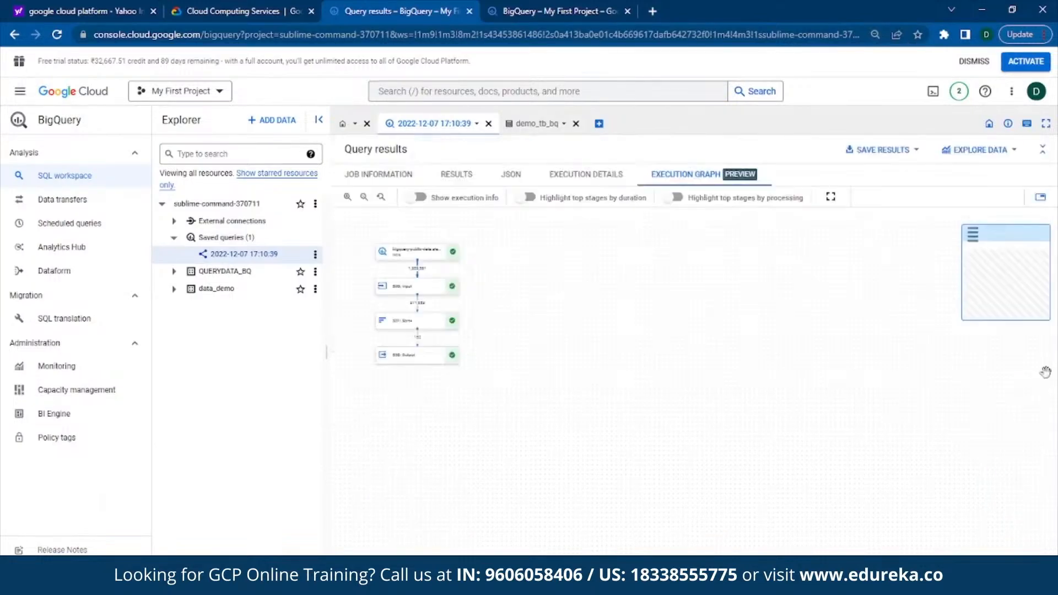
key("ctrl+plus")
key("ctrl+plus")
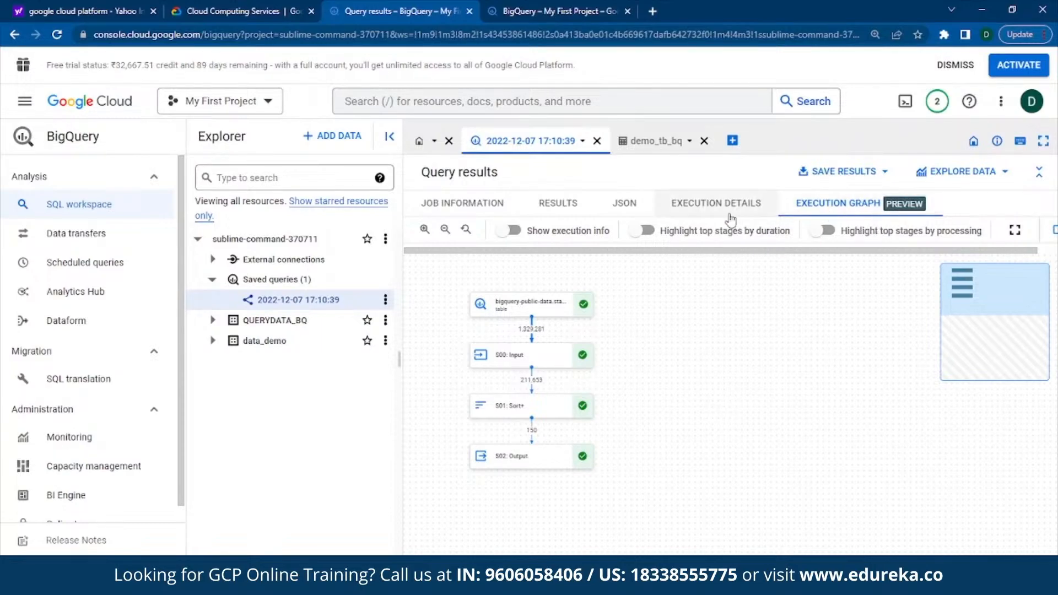
Step: Return to the results table with the query editor shown above it, and check the query's sharing options
left_click(573, 211)
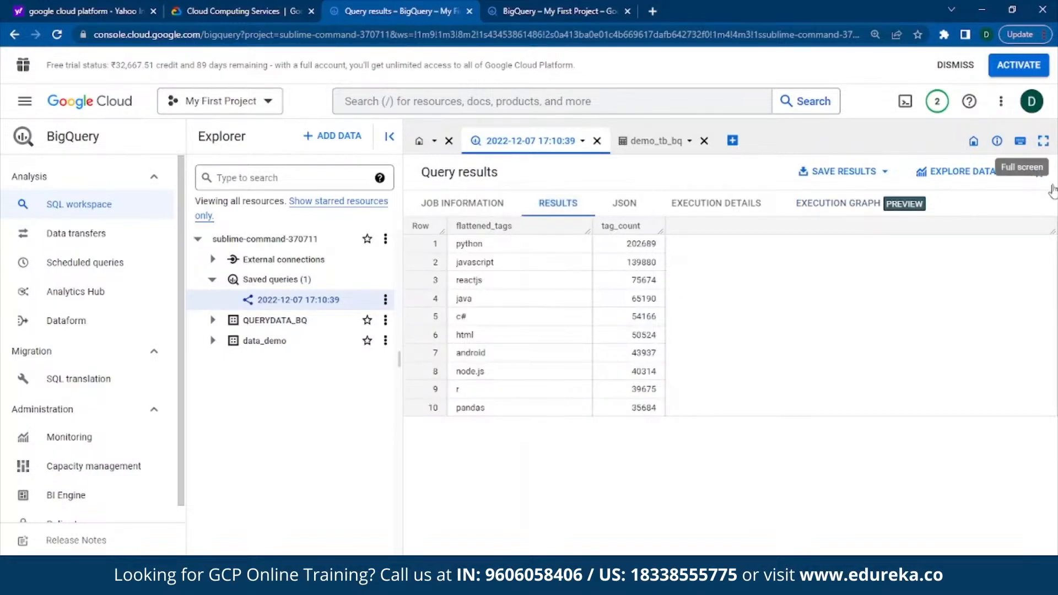
left_click(1039, 171)
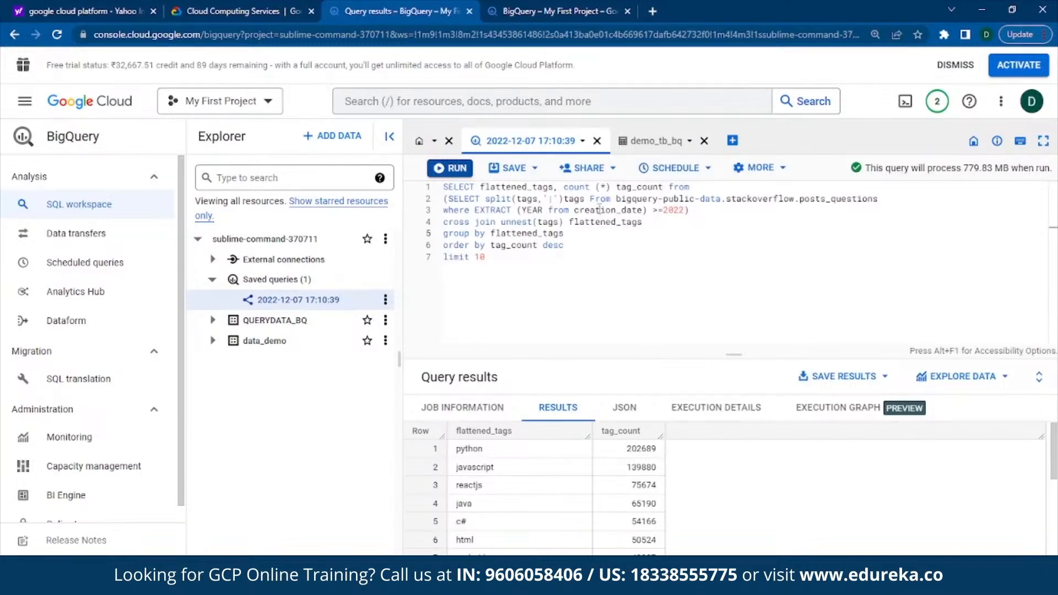
left_click(588, 168)
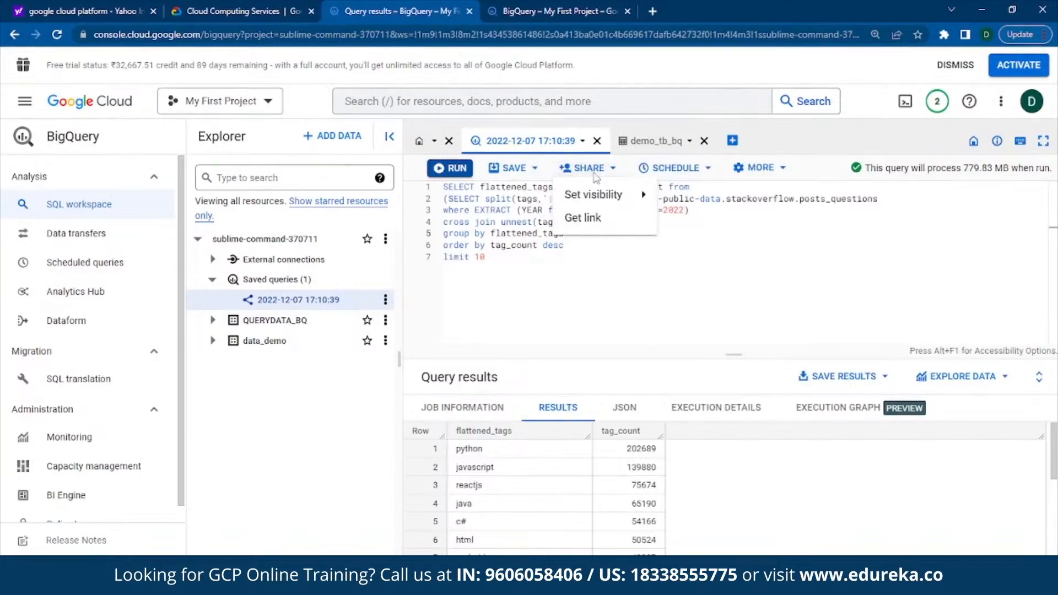
left_click(777, 175)
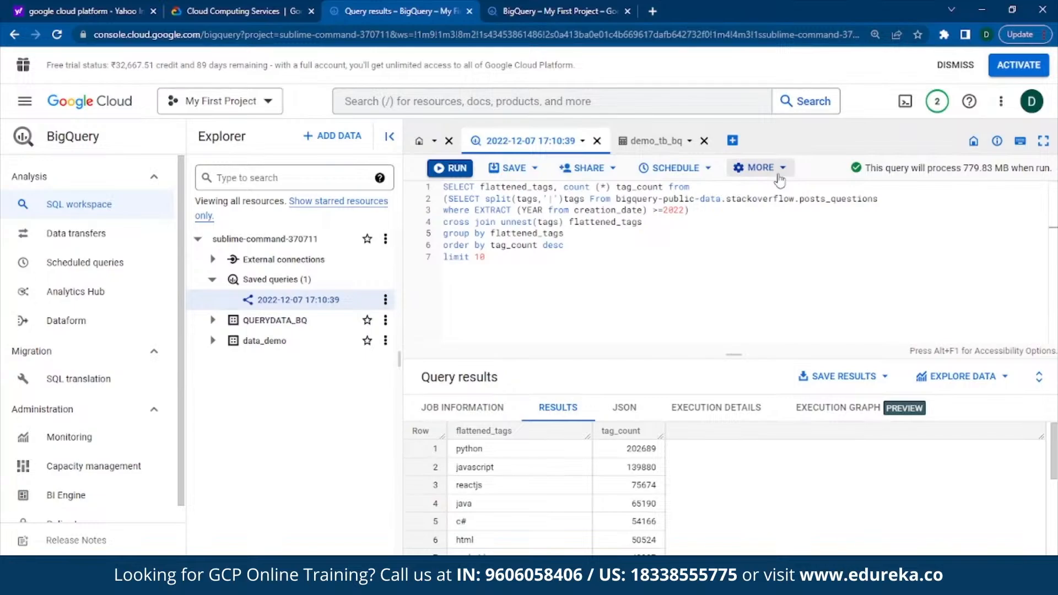
left_click(610, 169)
mouse_move(599, 205)
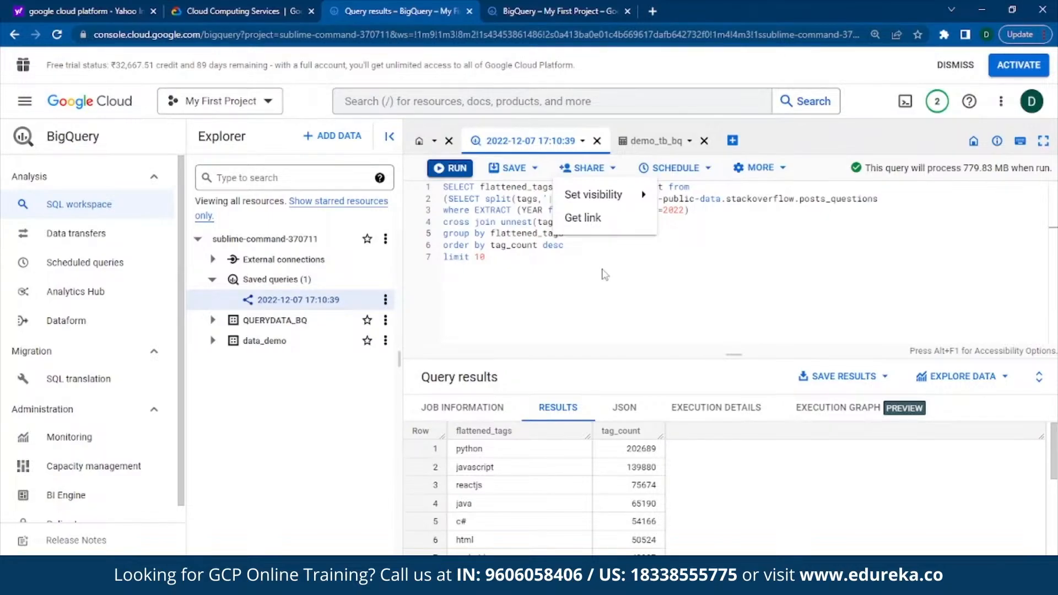
left_click(700, 283)
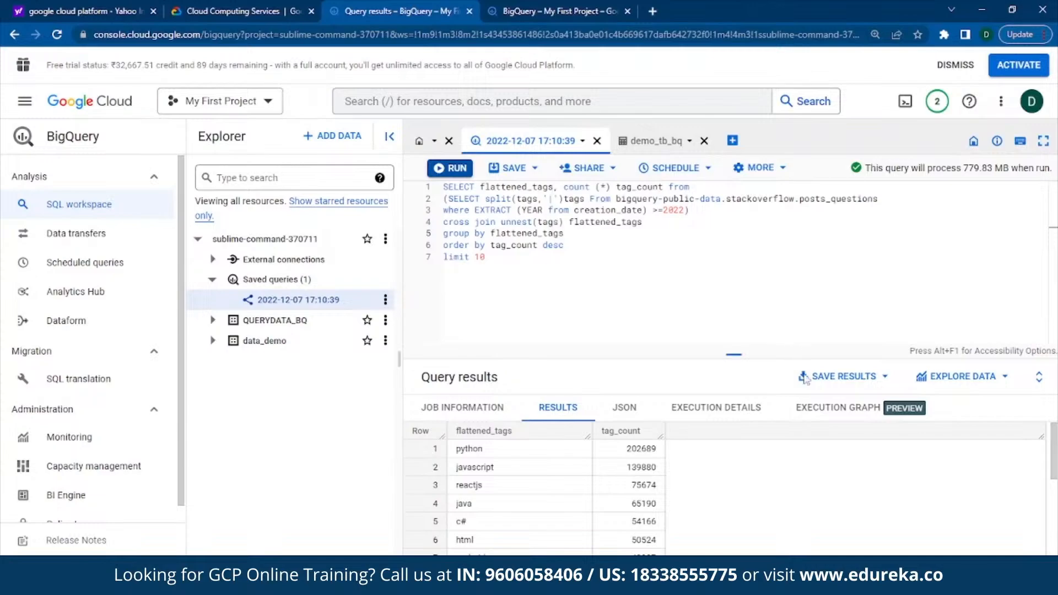
Step: Look through the options for exploring and saving the query results and for scheduling the query
left_click(944, 376)
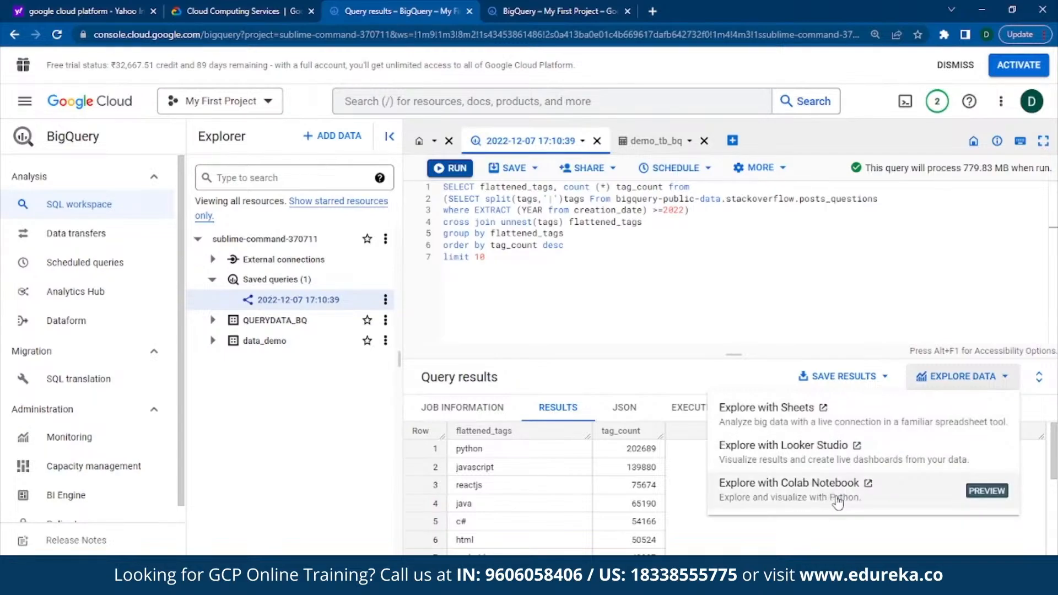
left_click(858, 382)
left_click(860, 383)
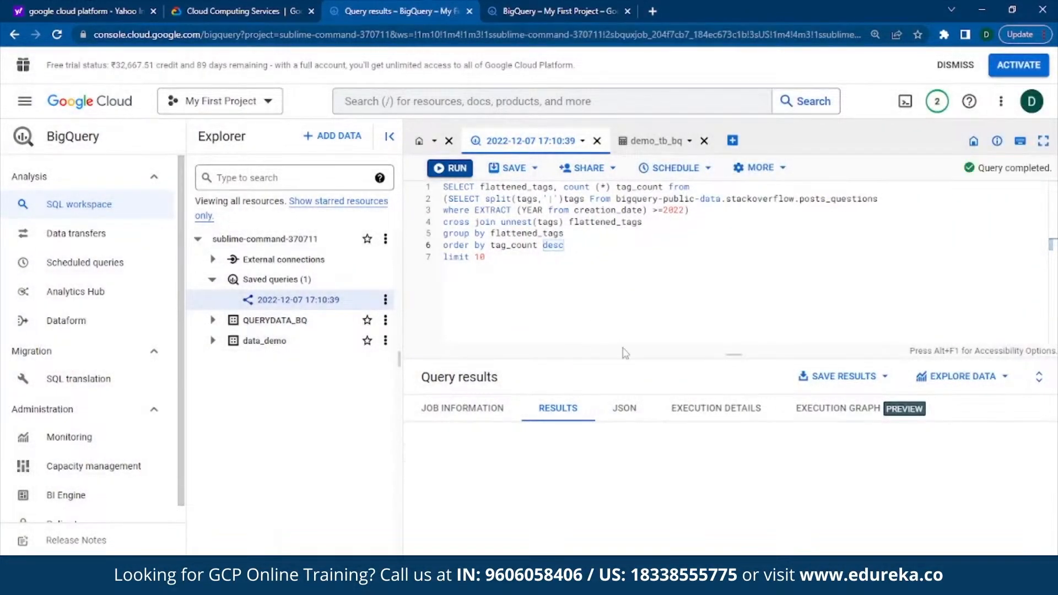
left_click(656, 170)
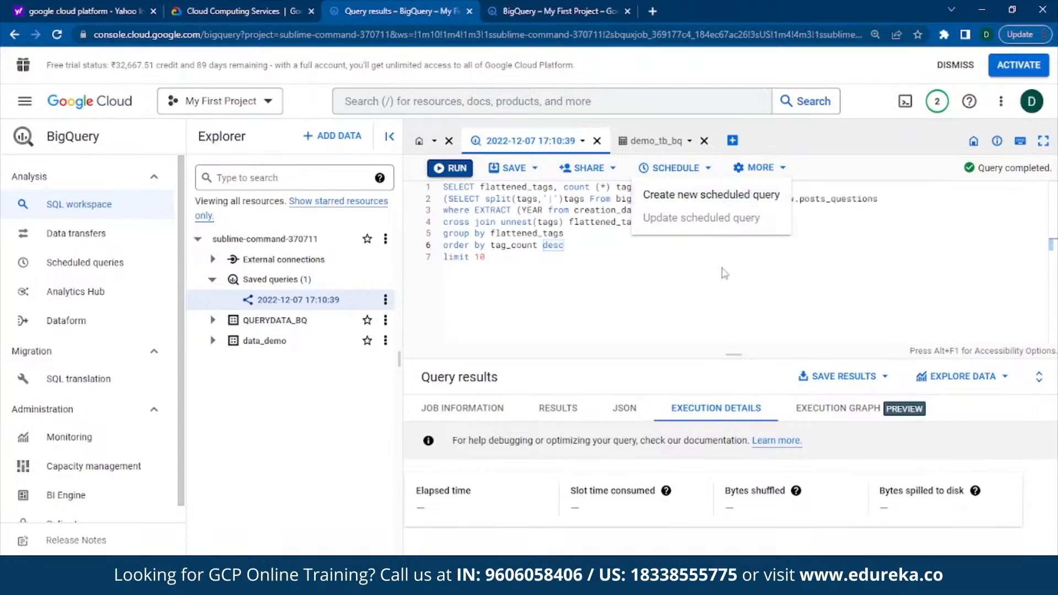
left_click(784, 169)
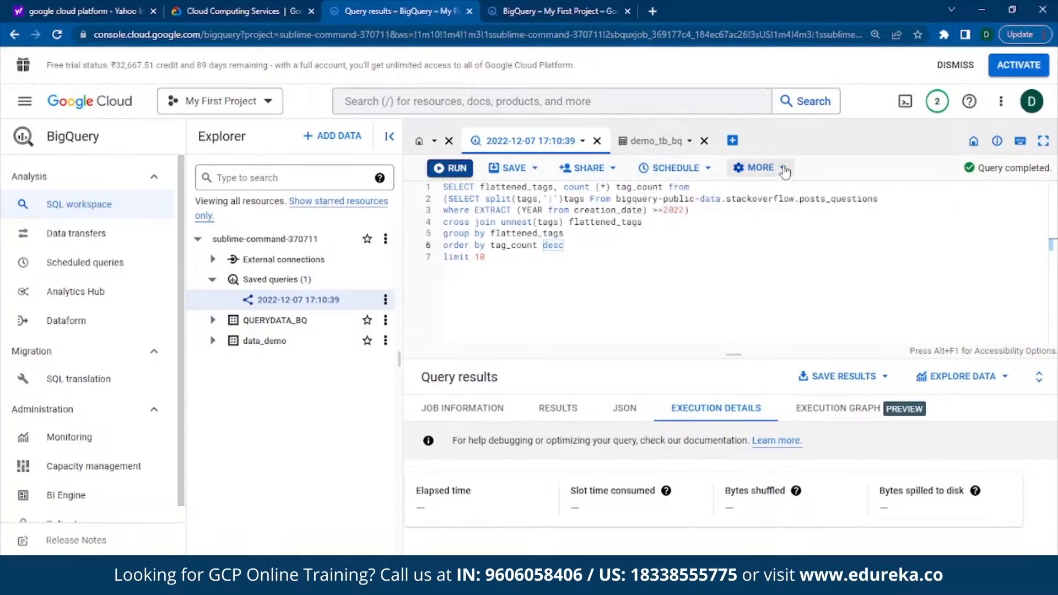
Step: Review the query settings from the destination to the advanced encryption, SQL dialect and data location options, and close them
left_click(785, 169)
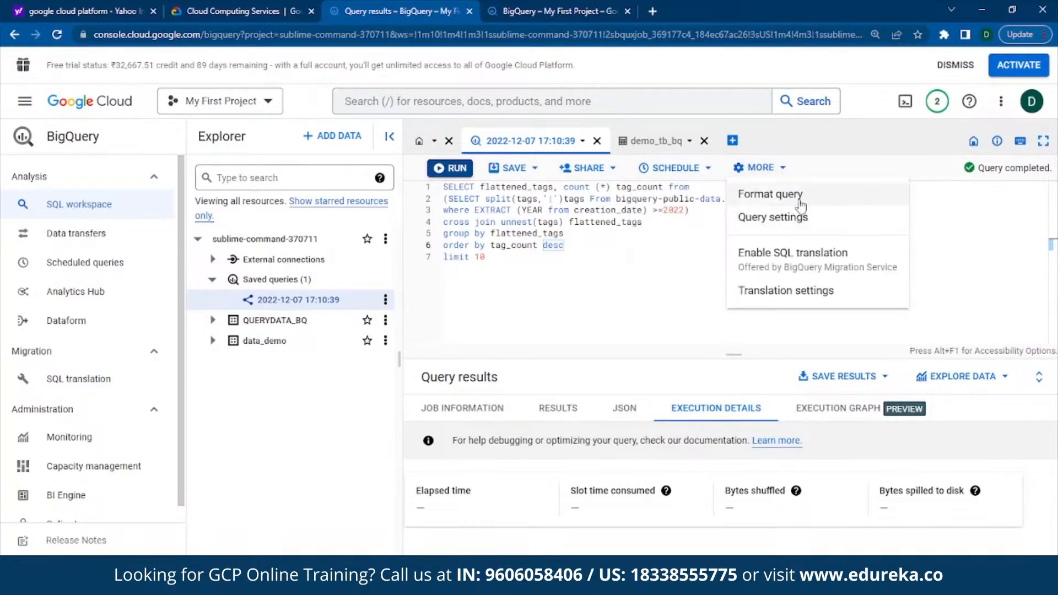
left_click(789, 220)
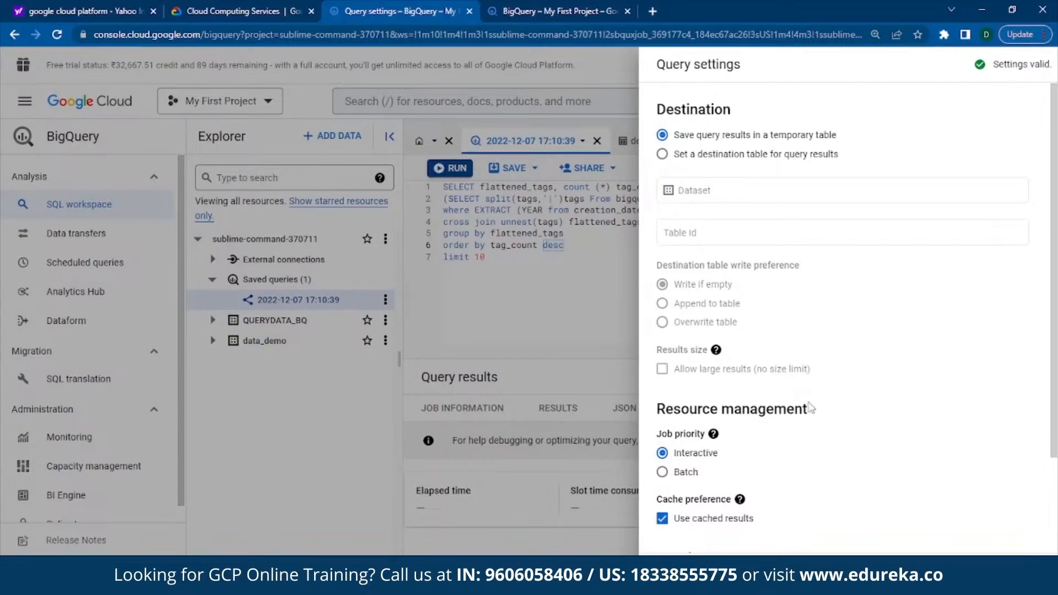
scroll(807, 422, "down", 1)
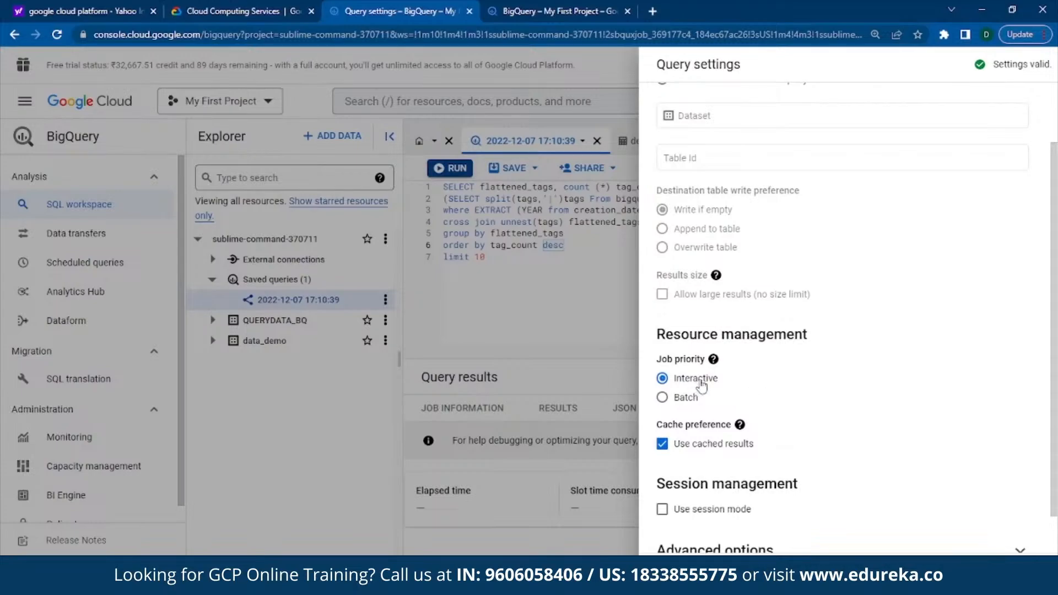
scroll(750, 443, "down", 1)
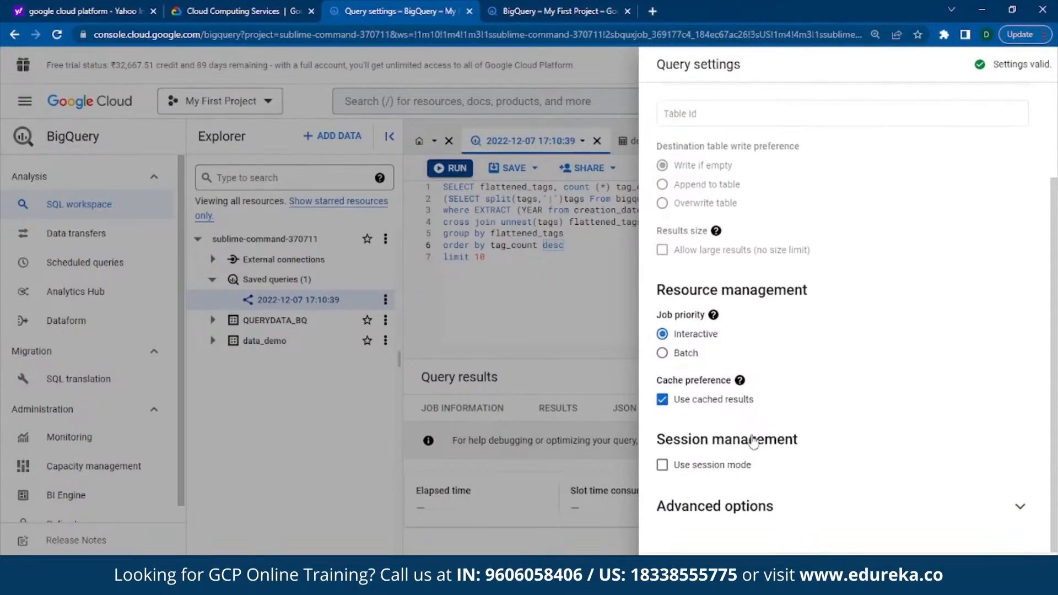
left_click(900, 514)
scroll(885, 466, "down", 2)
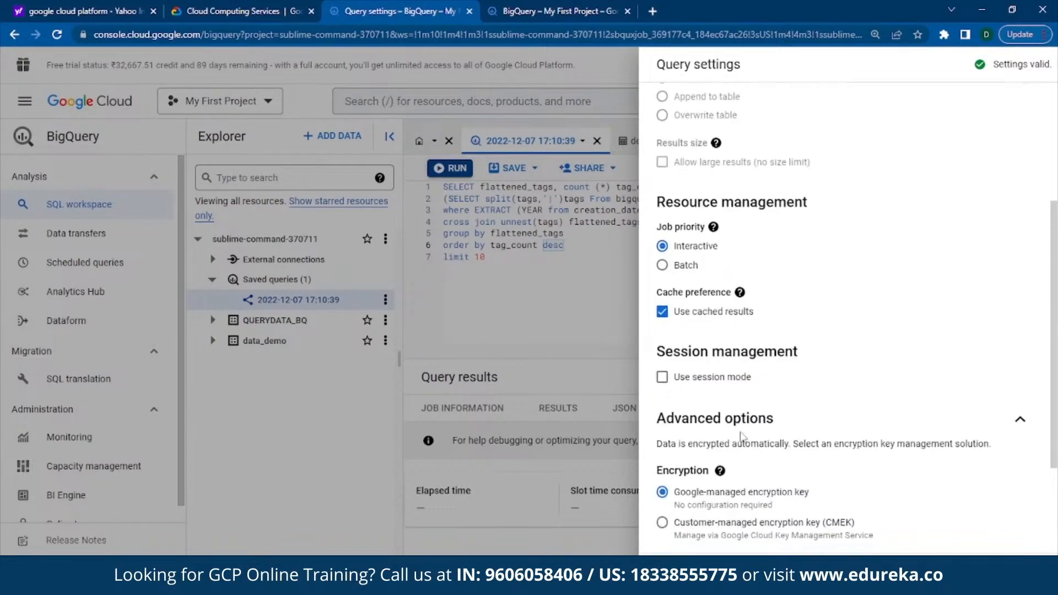
scroll(759, 486, "down", 3)
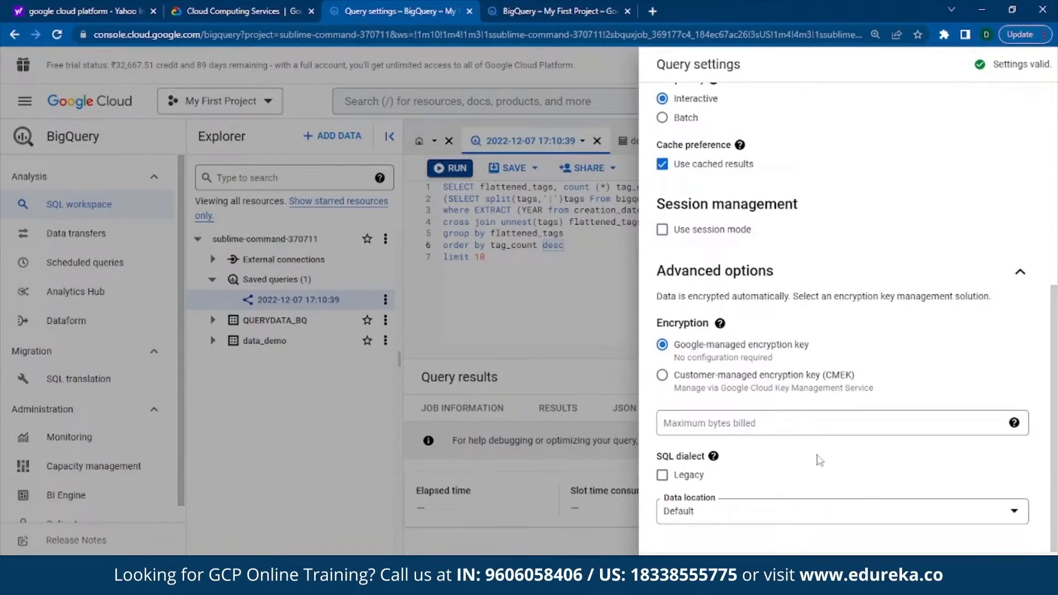
scroll(819, 460, "up", 7)
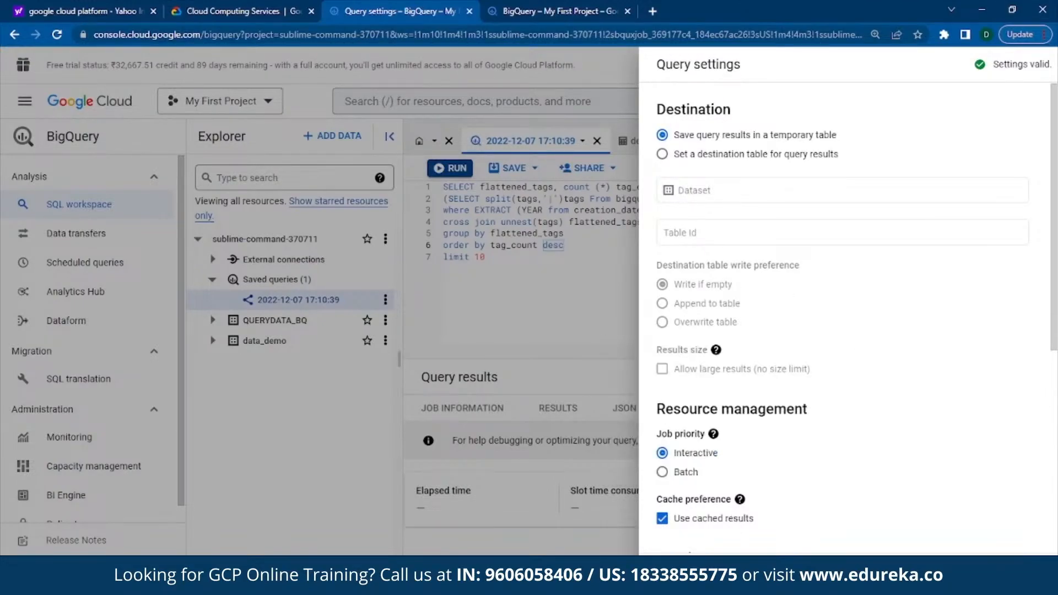
left_click(715, 571)
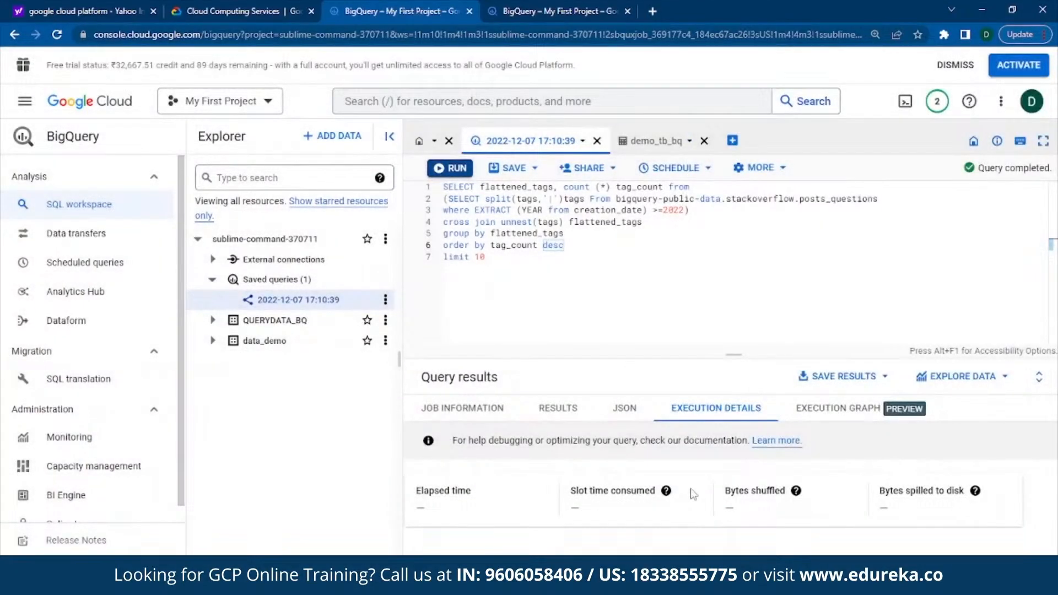